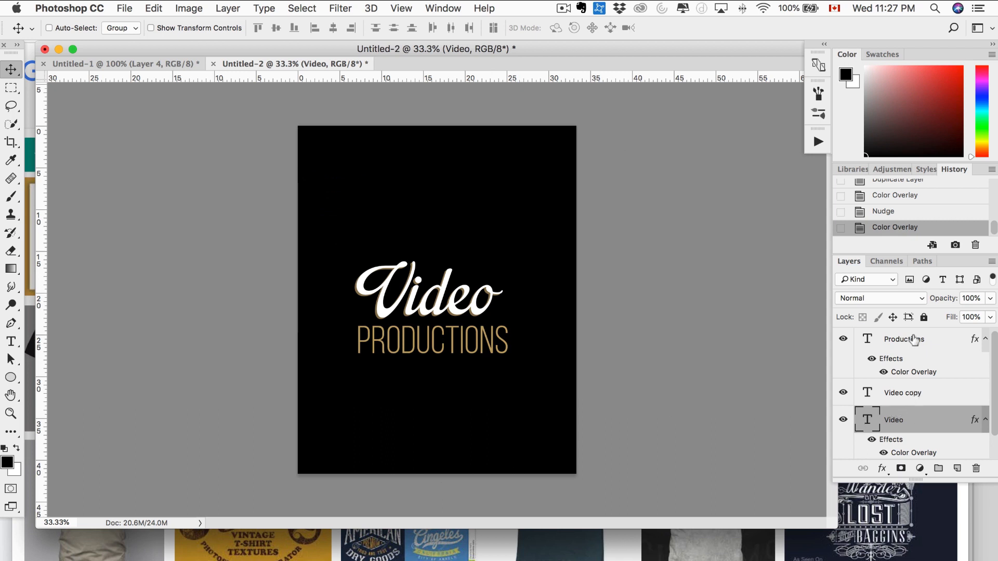
Duplicate the Productions text directly below the original and replace the copy's wording with "SINCE 2005".
{"action": "left_click", "coordinate": [914, 344]}
{"action": "left_click_drag", "start_coordinate": [423, 337], "coordinate": [424, 375]}
{"action": "left_click", "coordinate": [11, 341]}
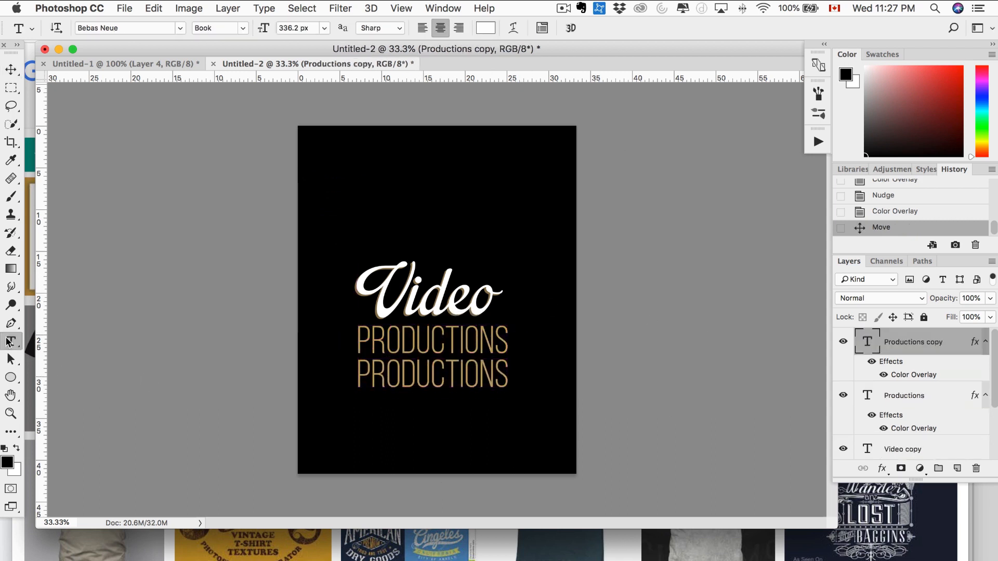
{"action": "double_click", "coordinate": [389, 378]}
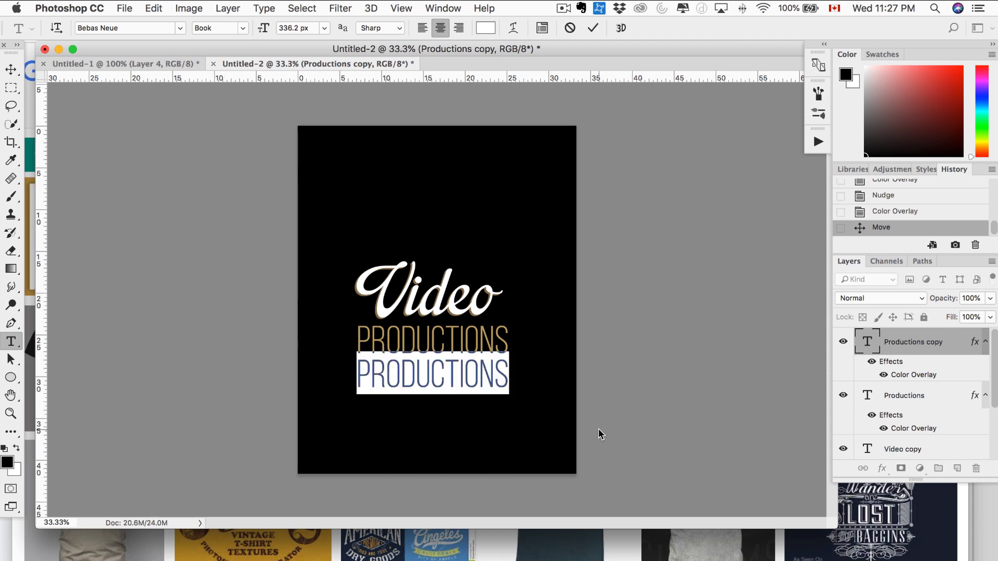
{"action": "type", "text": "SINCE 2005"}
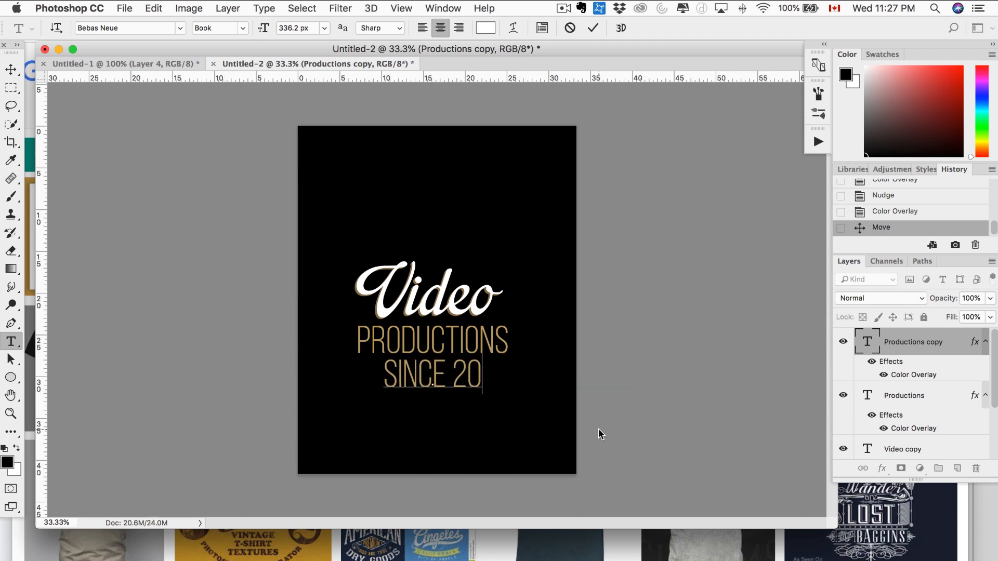
Change the font of the "SINCE 2005" text to Wisdom Script.
{"action": "key", "text": "super+a"}
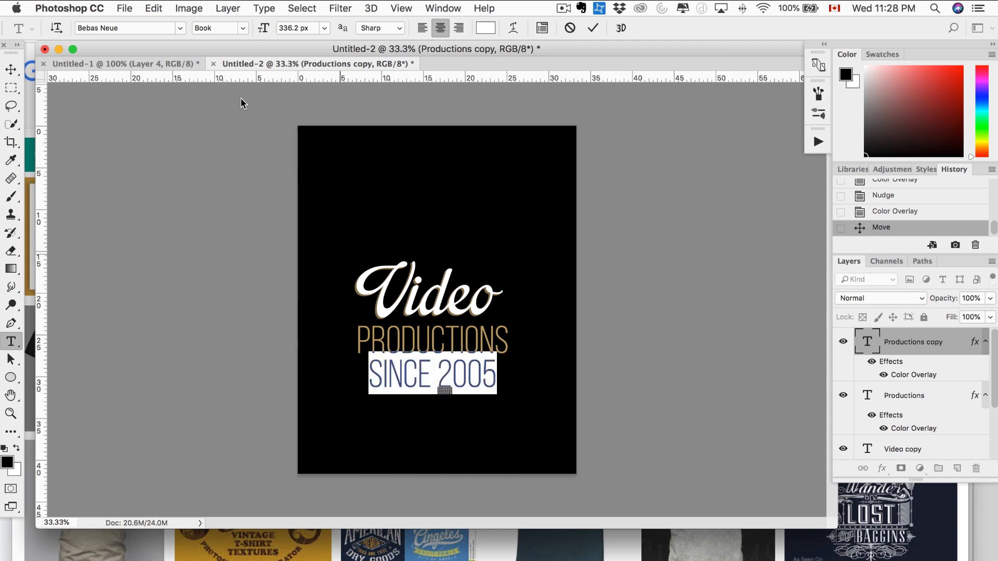
{"action": "left_click", "coordinate": [180, 27]}
{"action": "left_click", "coordinate": [166, 101]}
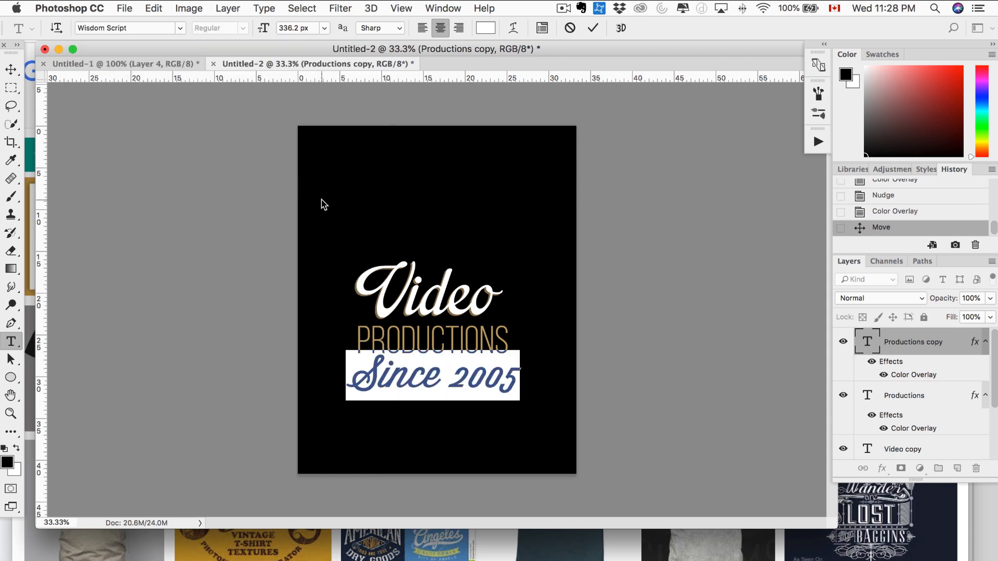
Scale the "Since 2005" text down to a small line and place it centred under PRODUCTIONS.
{"action": "left_click", "coordinate": [10, 69]}
{"action": "key", "text": "super+t"}
{"action": "left_click_drag", "start_coordinate": [521, 353], "coordinate": [437, 372]}
{"action": "key", "text": "Return"}
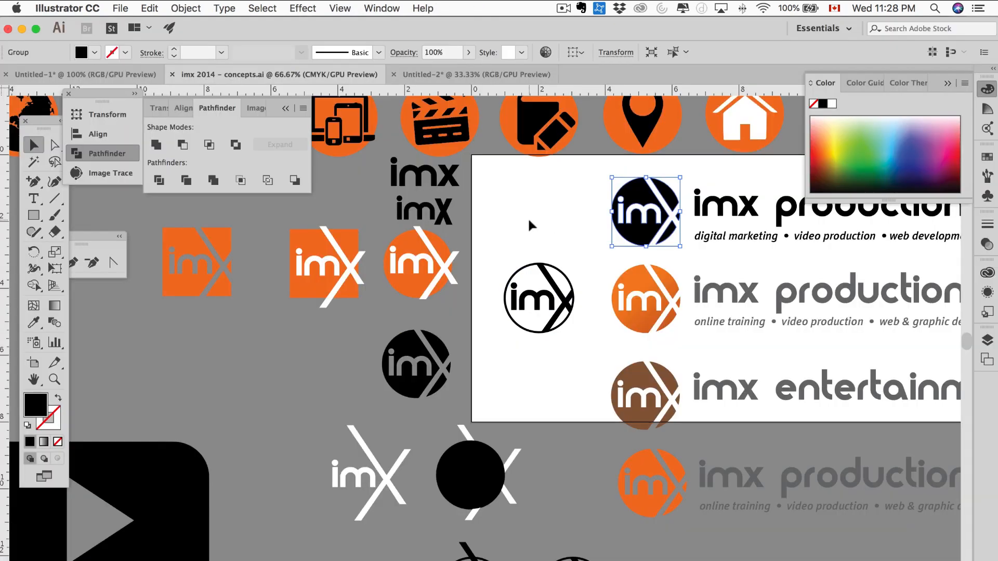
Copy the black circular imx logo from the Illustrator concepts file and return to the Photoshop design.
{"action": "scroll", "coordinate": [531, 224], "scroll_direction": "right", "scroll_amount": 3}
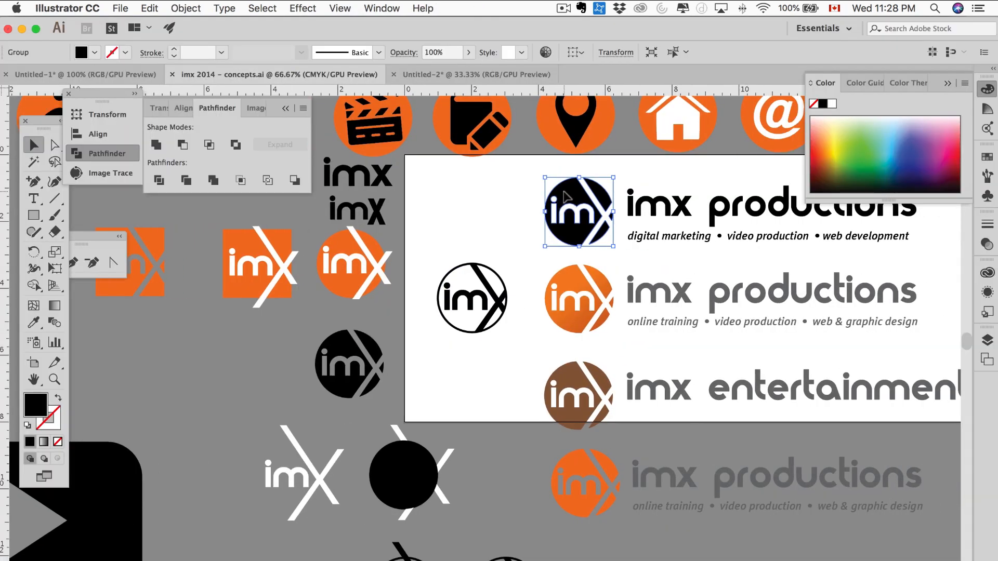
{"action": "scroll", "coordinate": [441, 550], "scroll_direction": "down", "scroll_amount": 1}
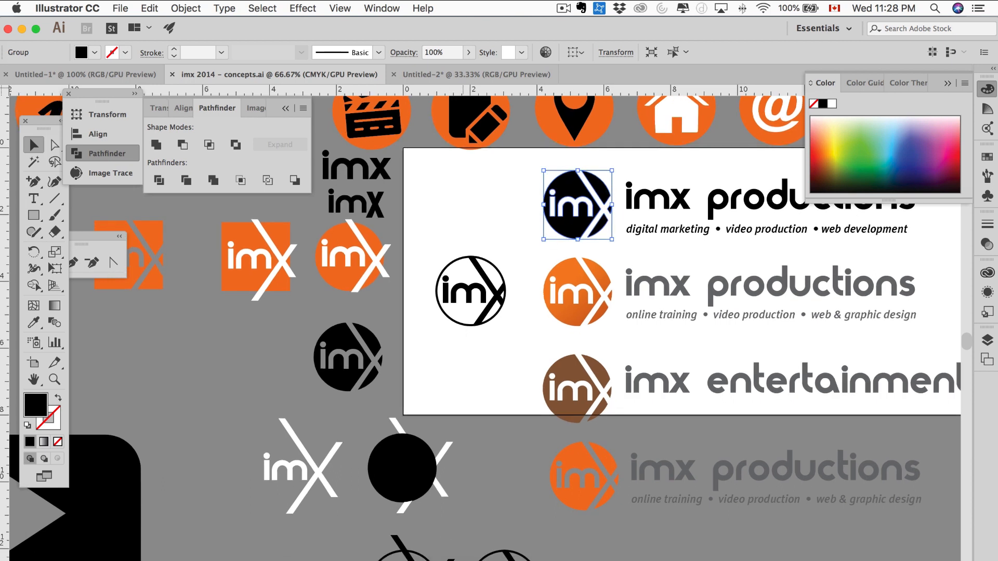
{"action": "right_click", "coordinate": [530, 560]}
{"action": "key", "text": "Escape"}
{"action": "key", "text": "super+Tab"}
Paste the imx logo into the design and position it centred above the word Video.
{"action": "key", "text": "super+v"}
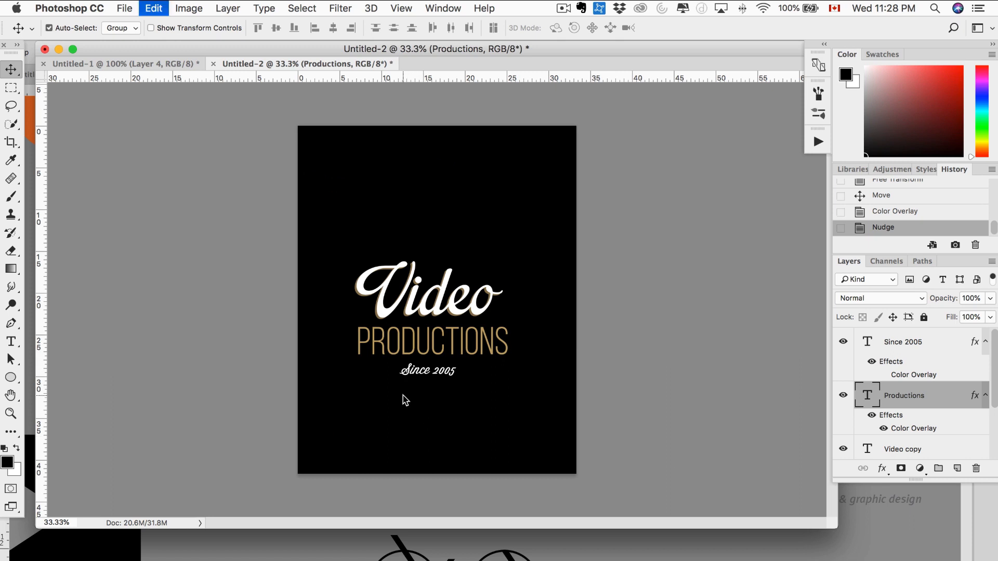
{"action": "left_click", "coordinate": [576, 261]}
{"action": "left_click_drag", "start_coordinate": [446, 288], "coordinate": [440, 246]}
{"action": "key", "text": "Return"}
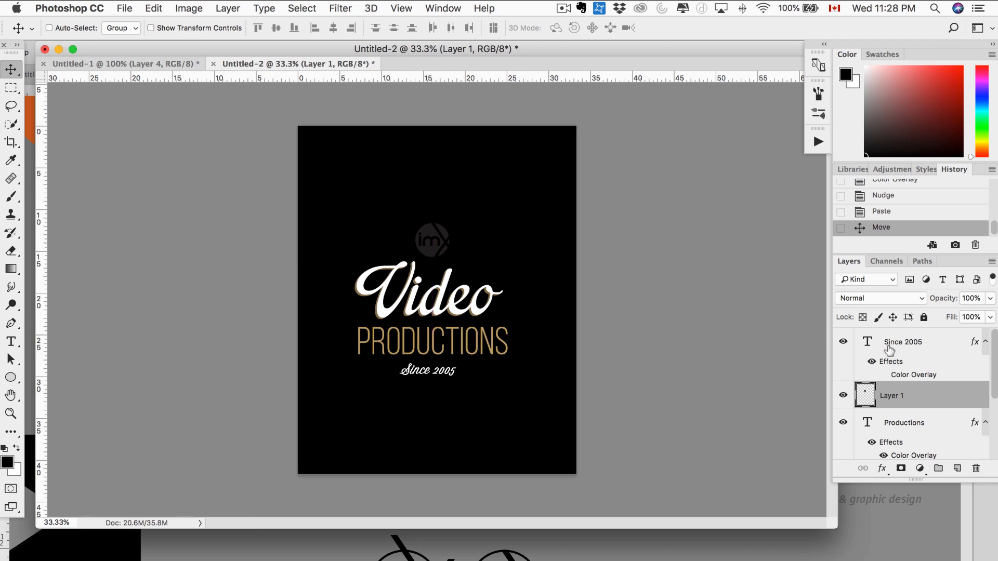
Apply the Productions layer's gold layer style to the imx logo layer and nudge the logo upward.
{"action": "right_click", "coordinate": [871, 428]}
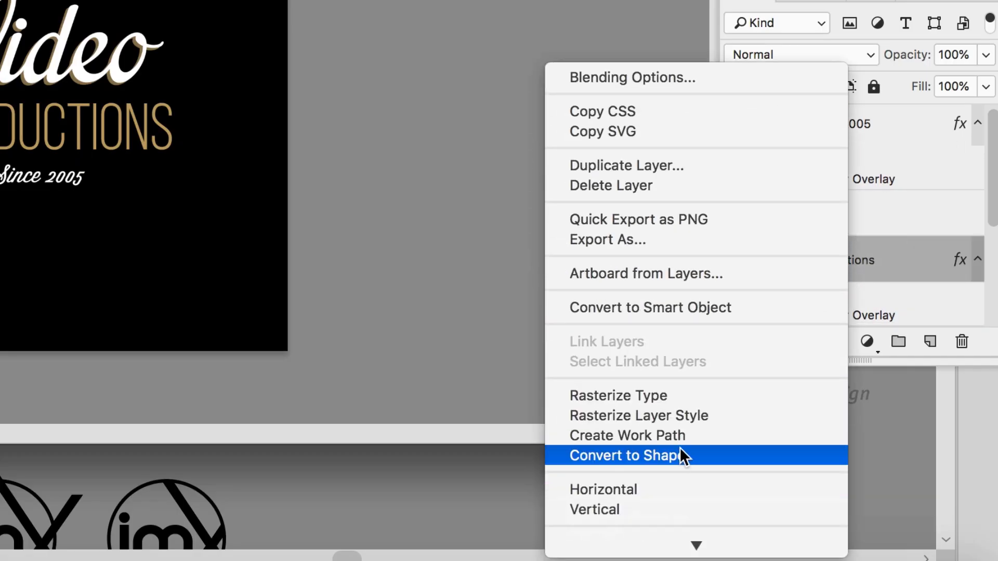
{"action": "scroll", "coordinate": [684, 457], "scroll_direction": "down", "scroll_amount": 6}
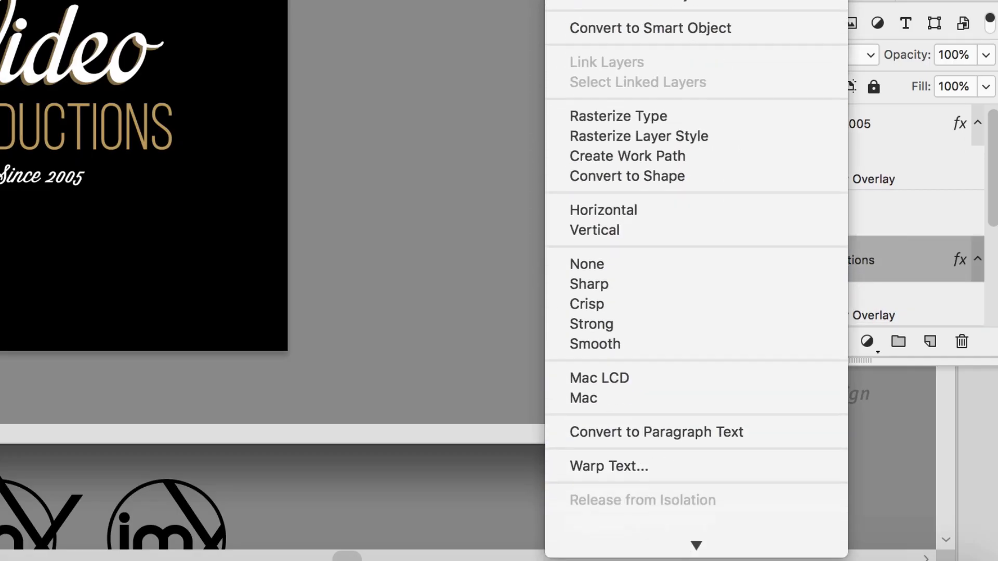
{"action": "scroll", "coordinate": [635, 488], "scroll_direction": "down", "scroll_amount": 3}
{"action": "left_click", "coordinate": [630, 400]}
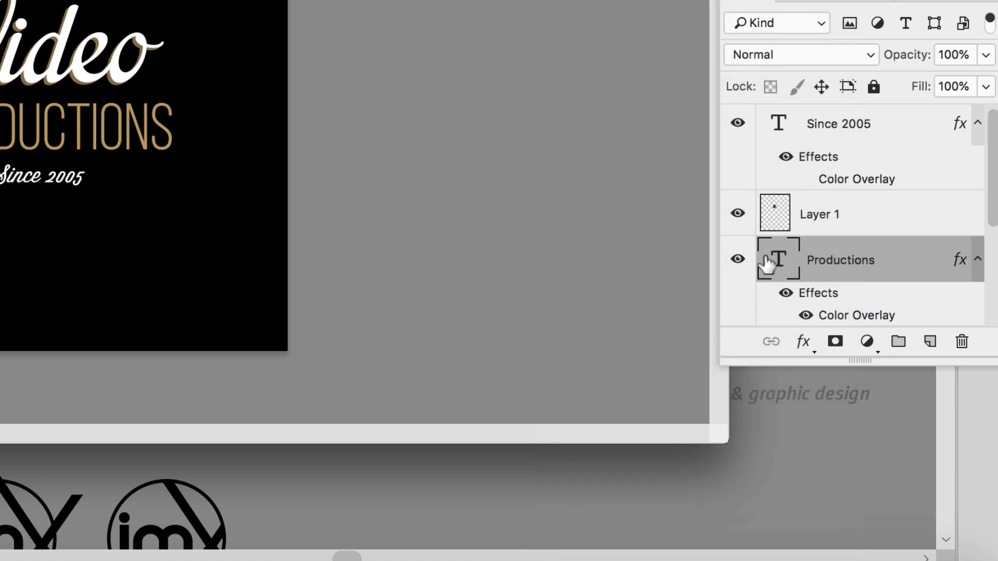
{"action": "right_click", "coordinate": [857, 210]}
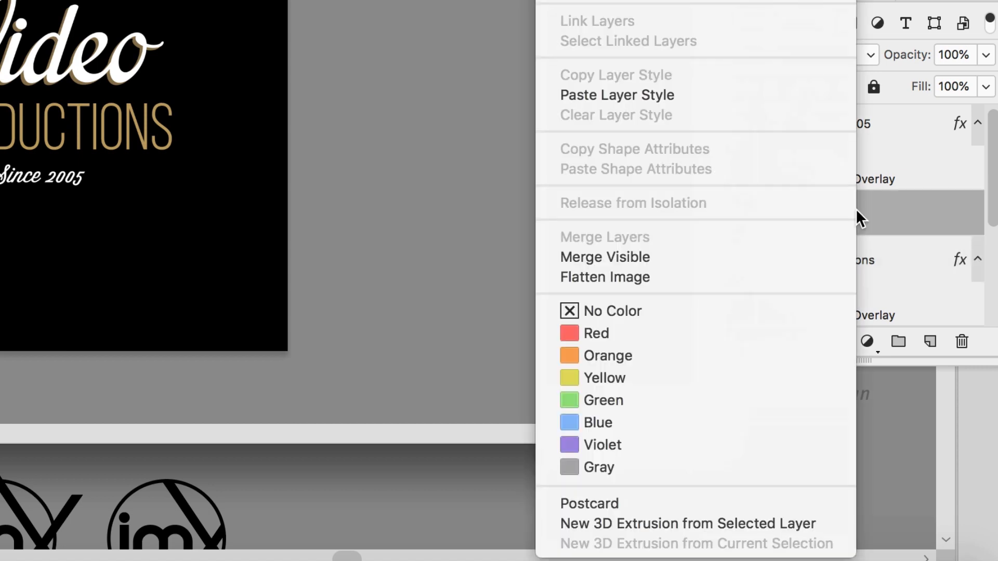
{"action": "left_click", "coordinate": [644, 96]}
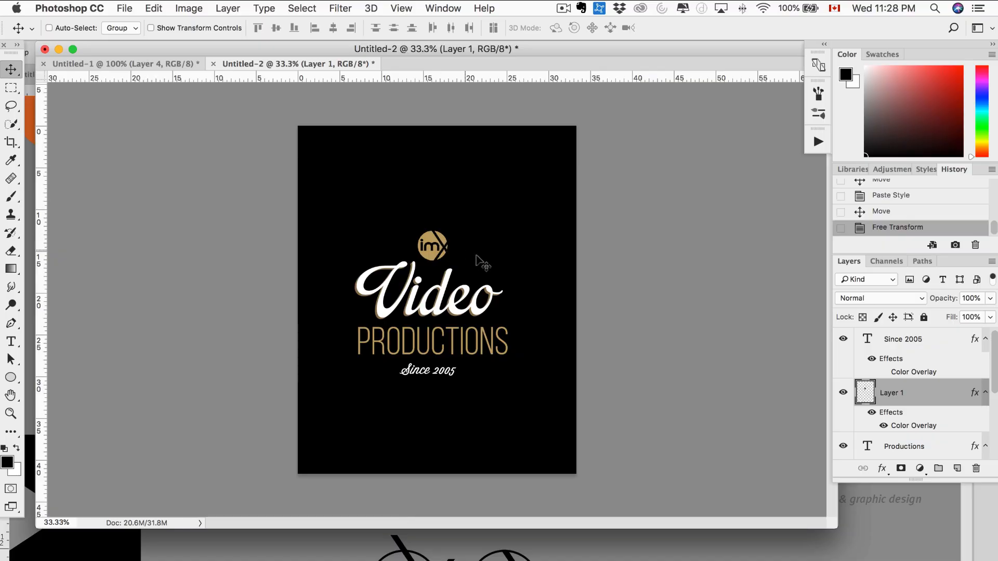
{"action": "key", "text": "Up"}
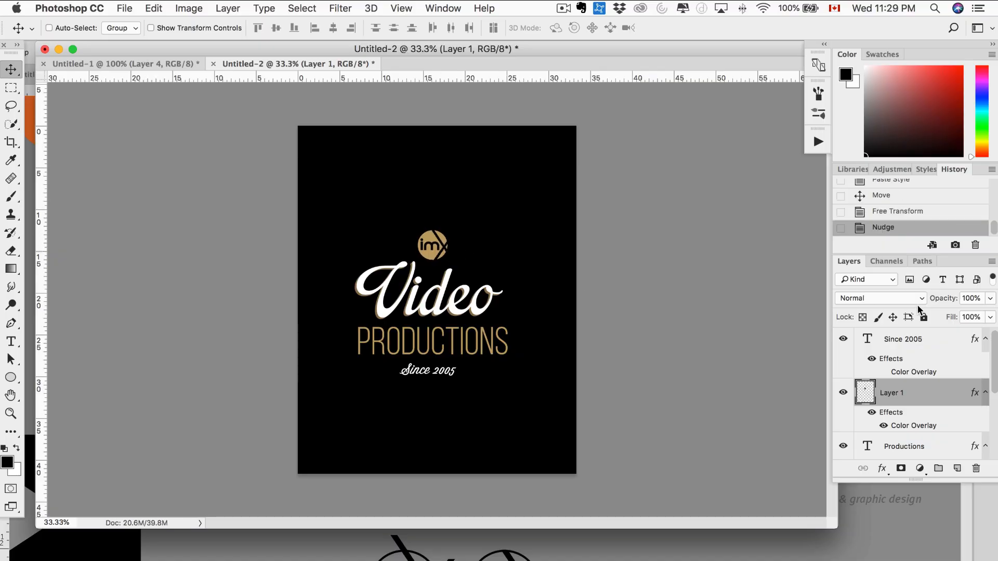
Move the whole artwork up on the canvas and draw a circle about 1763 px across around it, just above the background layer.
{"action": "left_click", "coordinate": [921, 346]}
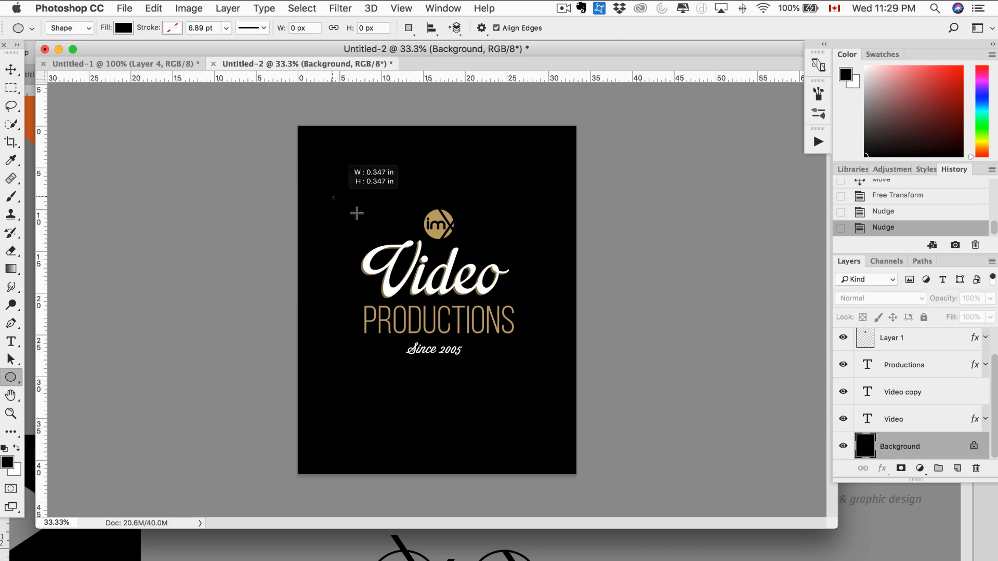
{"action": "left_click_drag", "start_coordinate": [357, 212], "coordinate": [621, 402]}
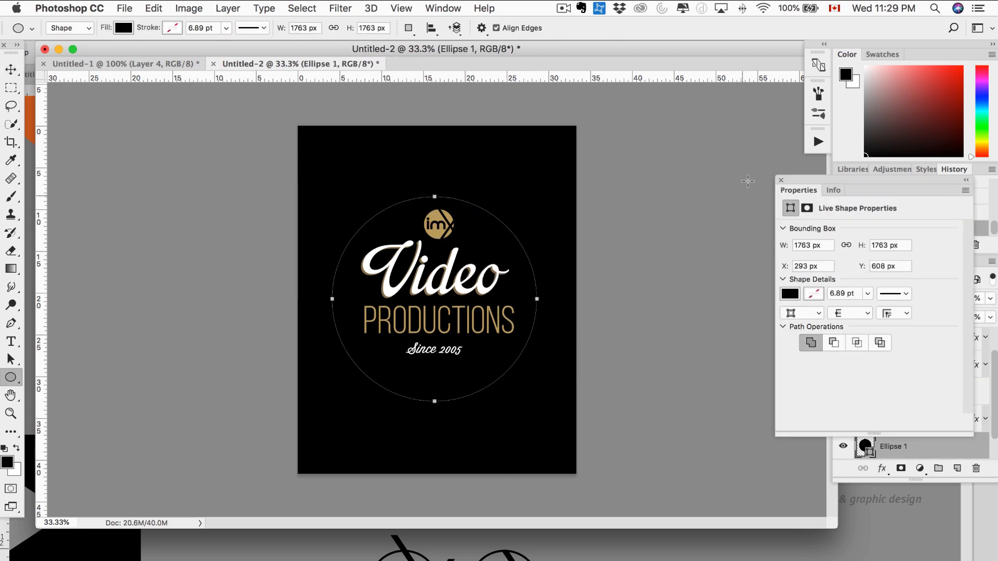
{"action": "left_click", "coordinate": [781, 180]}
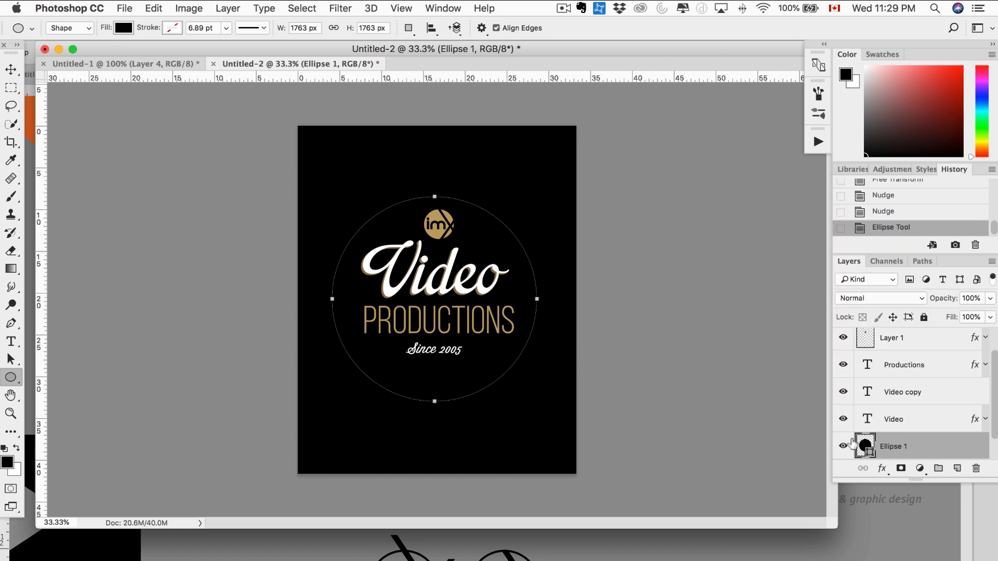
Move the Ellipse 1 layer to the top of the layer stack and set its fill opacity to 0%.
{"action": "left_click_drag", "start_coordinate": [913, 443], "coordinate": [921, 335]}
{"action": "key", "text": "v"}
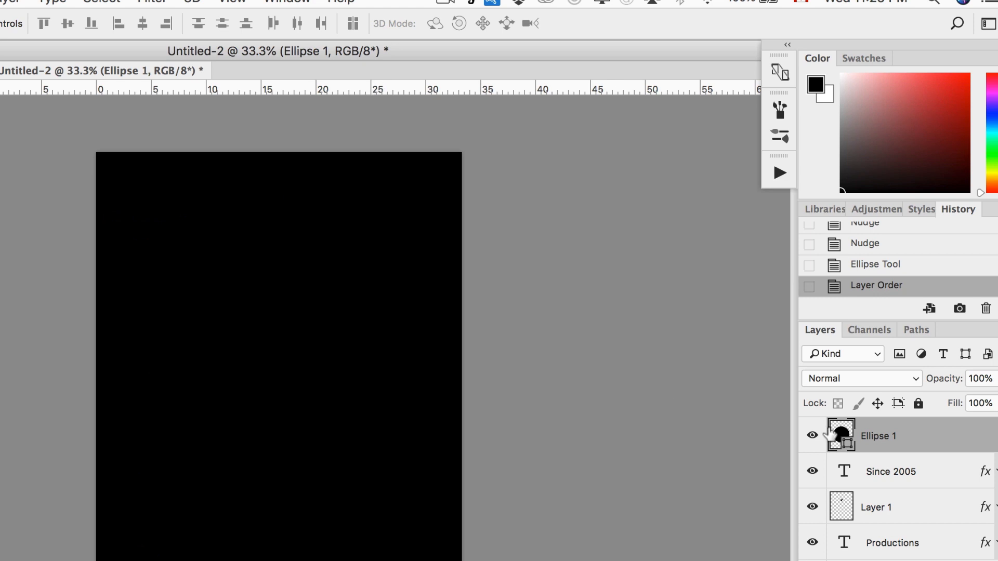
{"action": "right_click", "coordinate": [908, 435]}
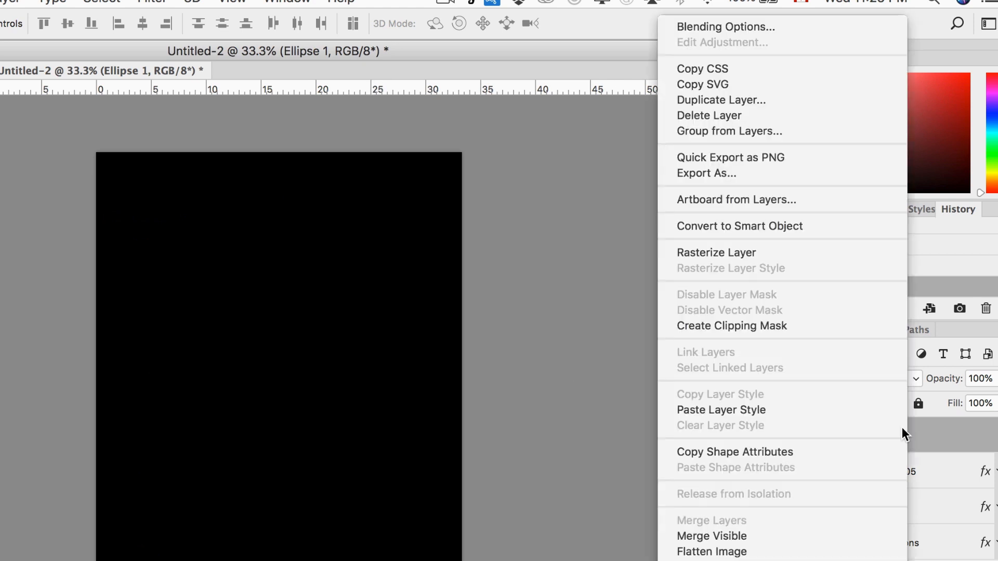
{"action": "left_click", "coordinate": [749, 25]}
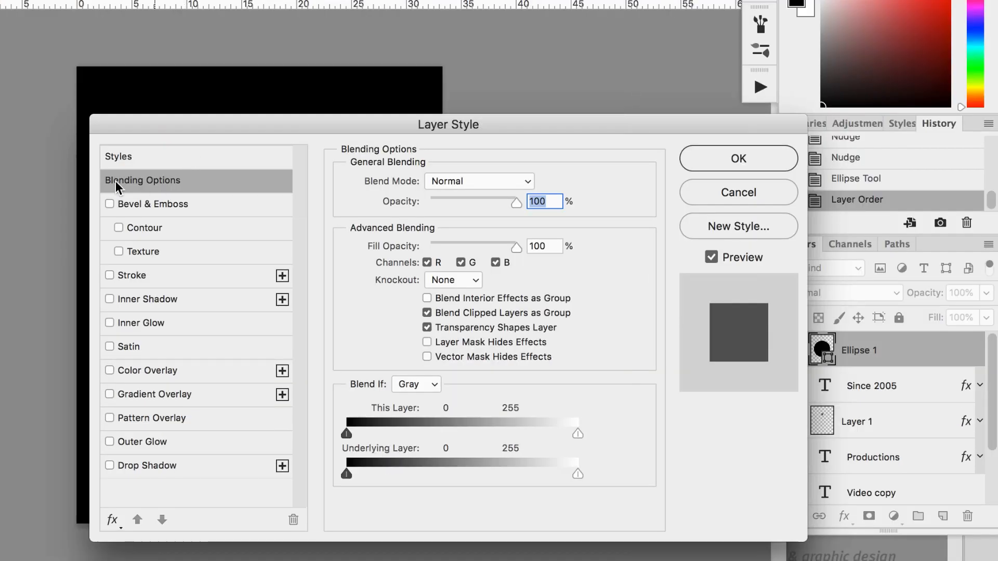
{"action": "left_click_drag", "start_coordinate": [165, 124], "coordinate": [558, 82]}
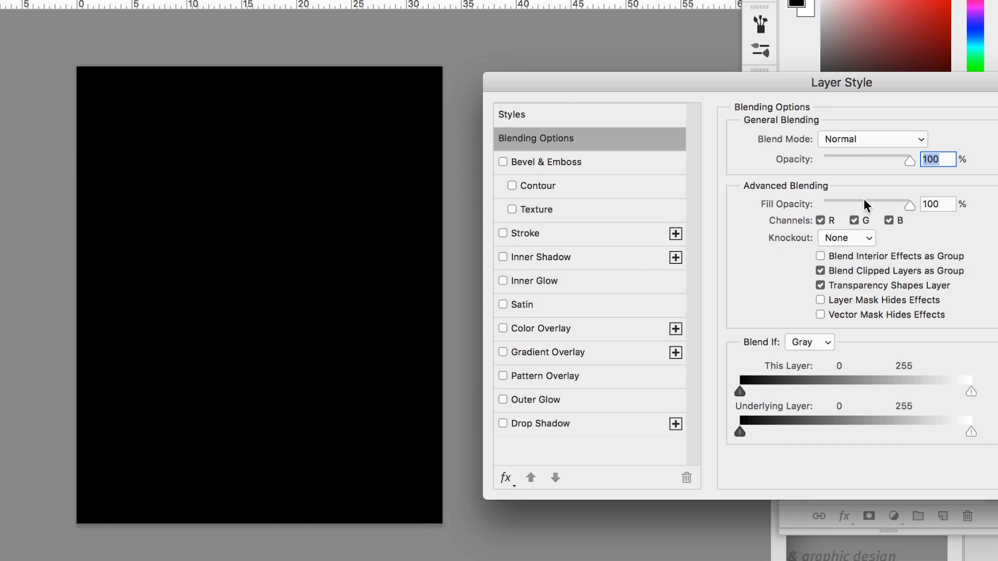
{"action": "left_click_drag", "start_coordinate": [901, 204], "coordinate": [749, 204]}
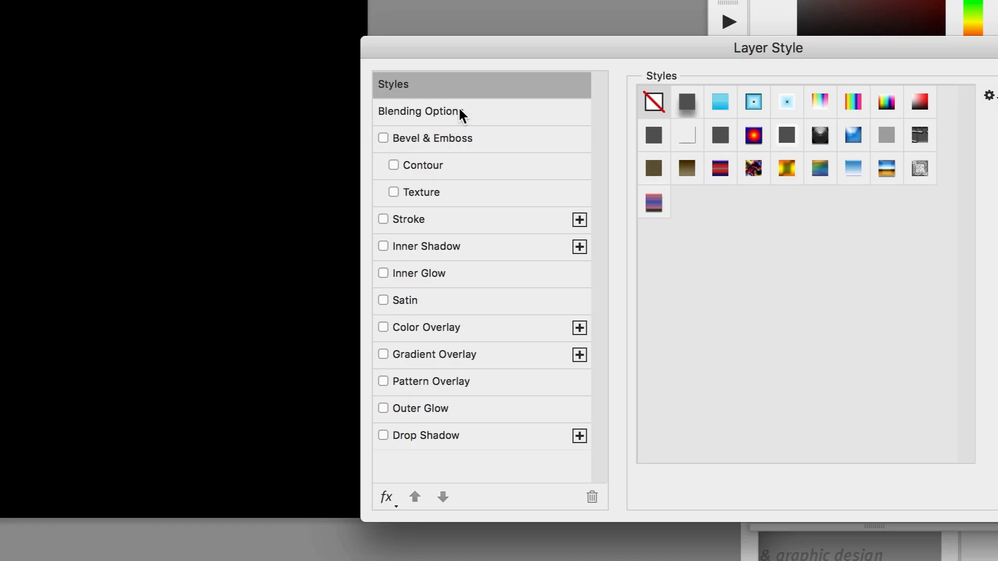
{"action": "left_click", "coordinate": [459, 111]}
{"action": "left_click_drag", "start_coordinate": [797, 181], "coordinate": [610, 178]}
Add a 21 px outside stroke to the ellipse, starting from colour c2a567 and darkening it to a deep brown-gold.
{"action": "left_click", "coordinate": [411, 219]}
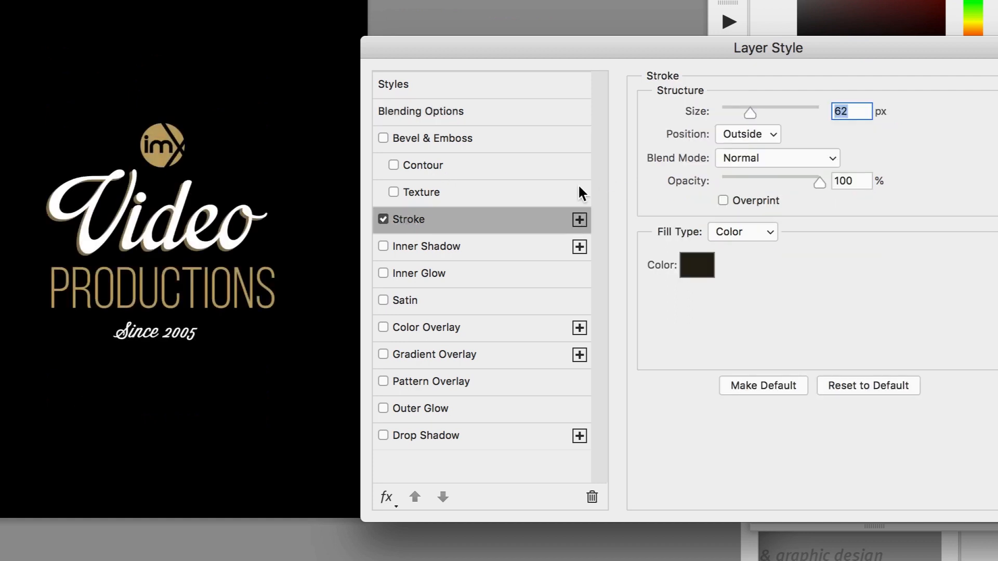
{"action": "left_click", "coordinate": [695, 265]}
{"action": "double_click", "coordinate": [802, 407]}
{"action": "type", "text": "c2a567"}
{"action": "left_click_drag", "start_coordinate": [571, 211], "coordinate": [572, 274]}
{"action": "left_click_drag", "start_coordinate": [632, 224], "coordinate": [615, 250]}
{"action": "left_click", "coordinate": [919, 70]}
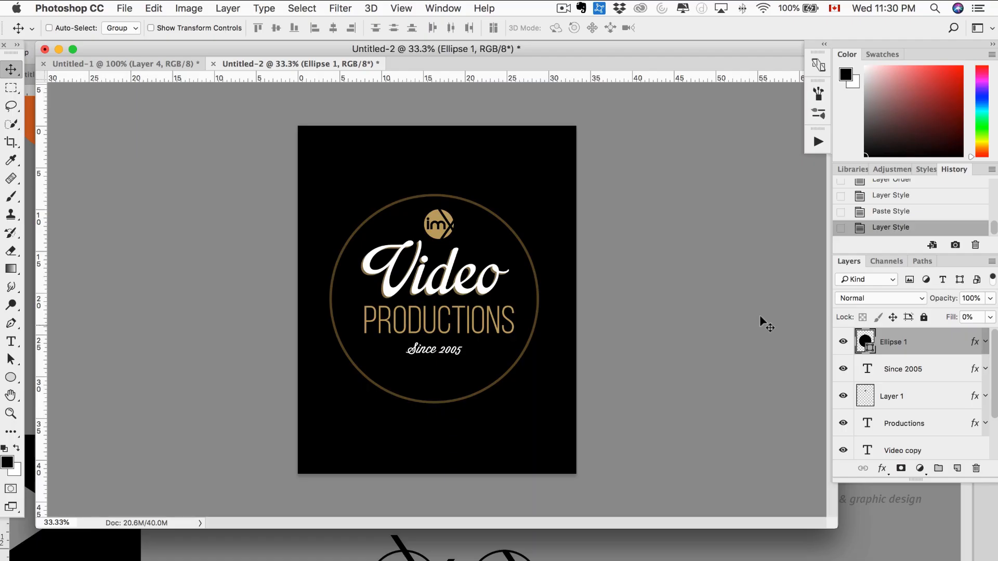
Reshape the circle into a wider, flatter oval and centre it around the logo and text.
{"action": "key", "text": "super+t"}
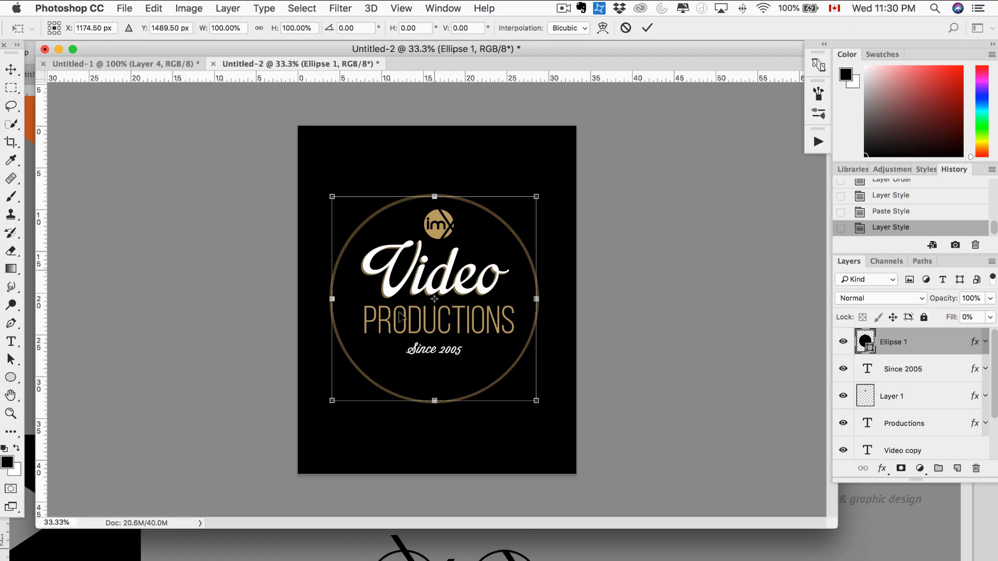
{"action": "left_click_drag", "start_coordinate": [336, 399], "coordinate": [337, 399]}
{"action": "left_click_drag", "start_coordinate": [435, 400], "coordinate": [436, 383]}
{"action": "left_click_drag", "start_coordinate": [434, 197], "coordinate": [435, 199]}
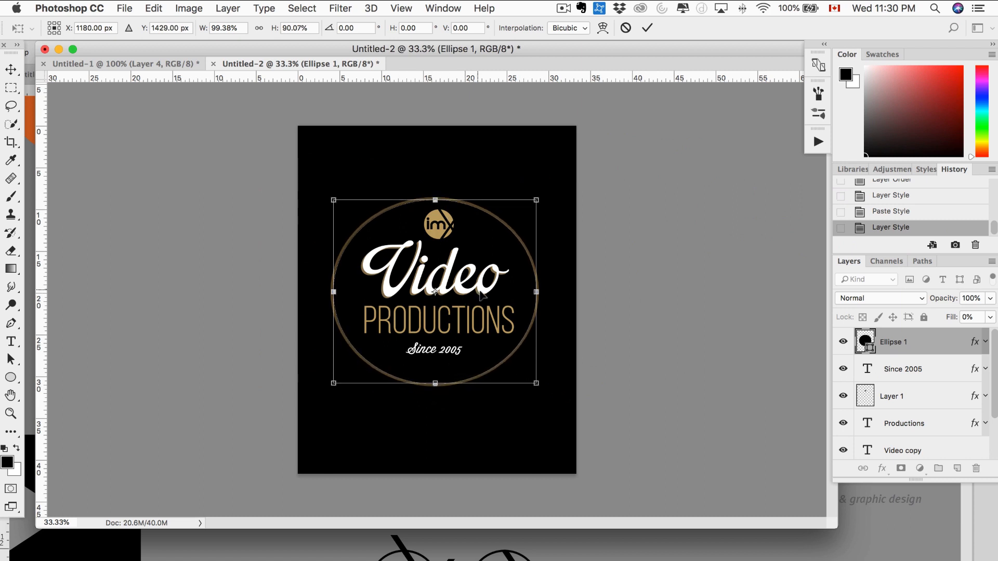
{"action": "left_click_drag", "start_coordinate": [535, 292], "coordinate": [541, 292]}
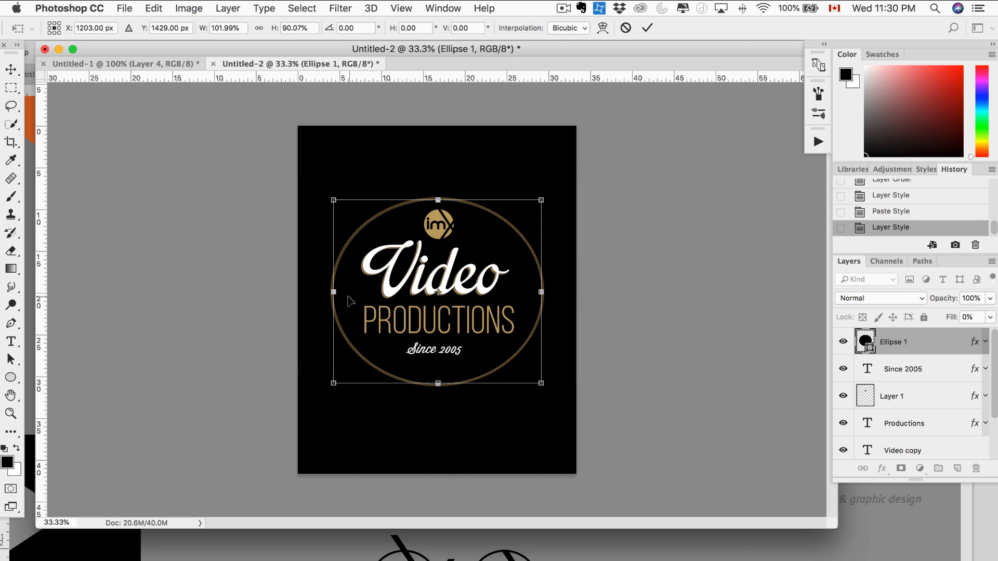
{"action": "left_click_drag", "start_coordinate": [481, 288], "coordinate": [475, 278]}
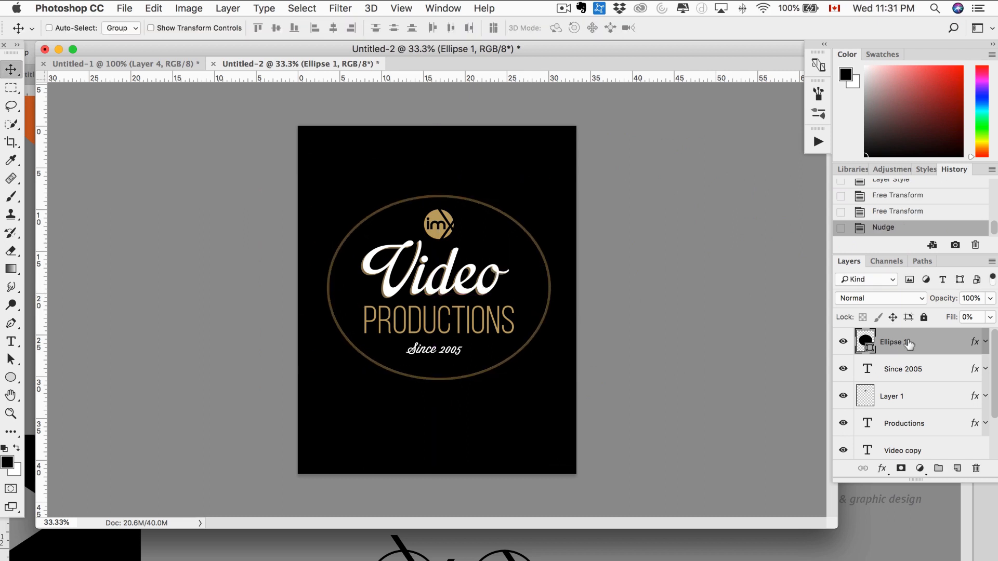
Duplicate the Ellipse 1 layer and increase the stroke size of the original oval beneath the copy.
{"action": "left_click_drag", "start_coordinate": [908, 344], "coordinate": [957, 468]}
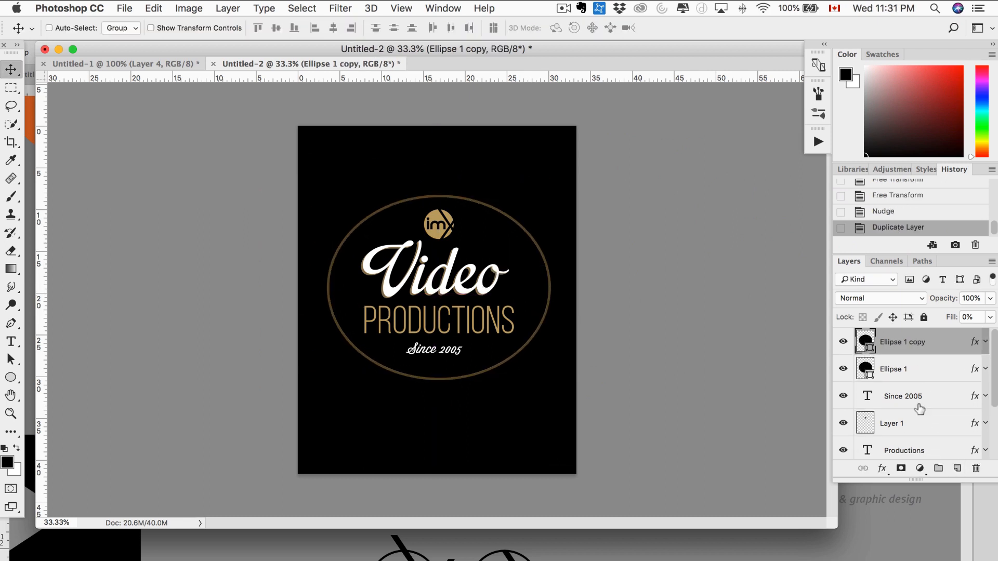
{"action": "left_click", "coordinate": [906, 373]}
{"action": "right_click", "coordinate": [914, 370]}
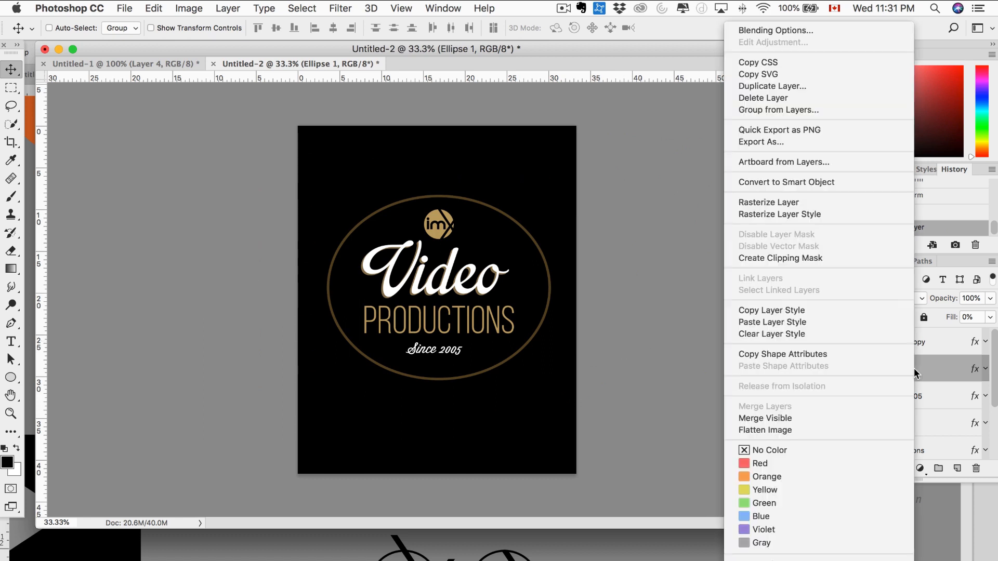
{"action": "left_click", "coordinate": [771, 30]}
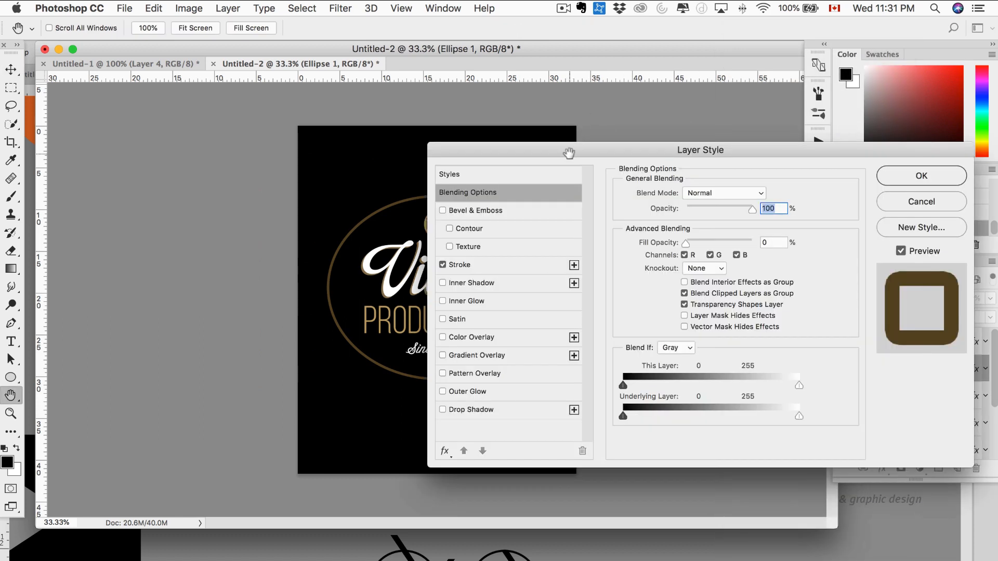
{"action": "left_click", "coordinate": [569, 260]}
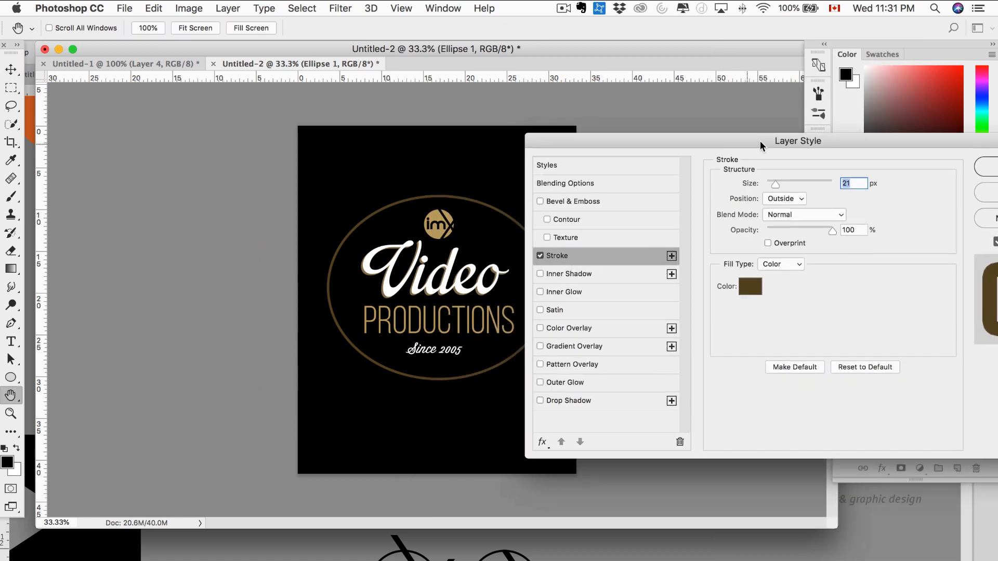
{"action": "left_click_drag", "start_coordinate": [761, 145], "coordinate": [788, 143]}
{"action": "left_click_drag", "start_coordinate": [803, 183], "coordinate": [817, 183]}
Set the stroke colour of the lower oval to dark brown 413316.
{"action": "left_click_drag", "start_coordinate": [886, 142], "coordinate": [803, 137]}
{"action": "left_click", "coordinate": [683, 289]}
{"action": "left_click_drag", "start_coordinate": [746, 310], "coordinate": [746, 313]}
{"action": "left_click", "coordinate": [945, 173]}
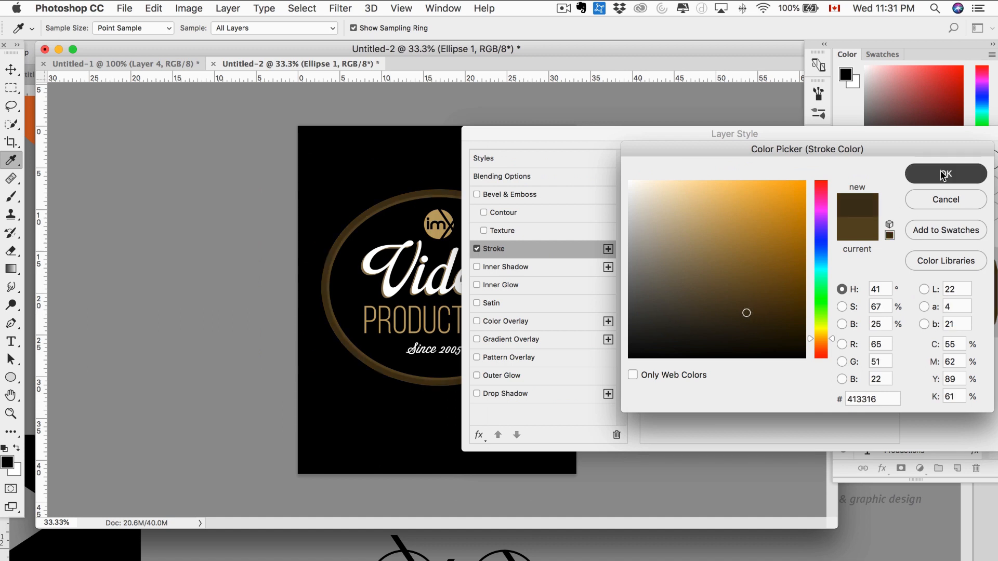
Scale the lower dark-brown oval up slightly around its centre, leaving a narrow gap between it and the inner oval.
{"action": "left_click", "coordinate": [961, 160]}
{"action": "key", "text": "super+t"}
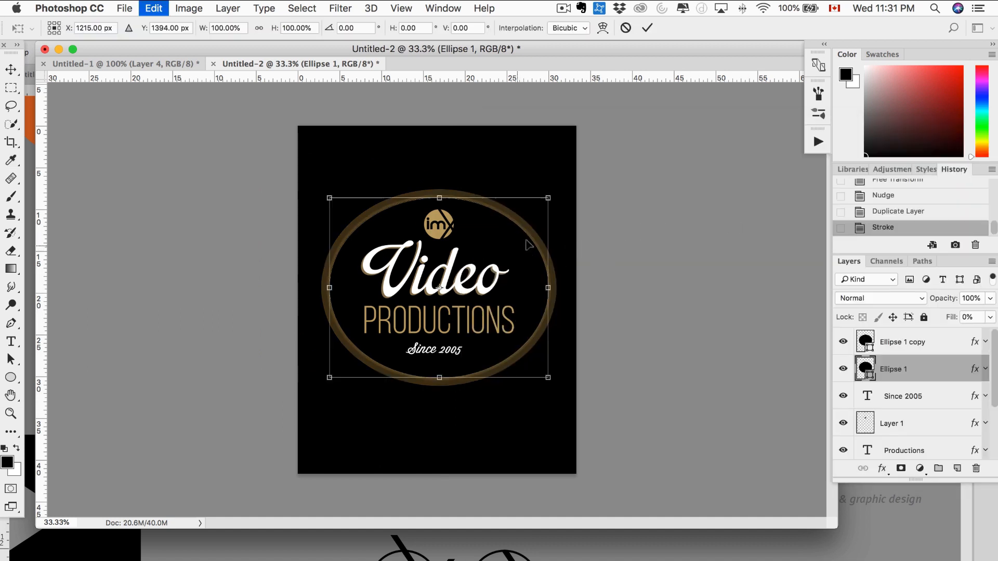
{"action": "mouse_move", "coordinate": [552, 198]}
{"action": "left_mouse_down"}
{"action": "mouse_move", "coordinate": [567, 186]}
{"action": "mouse_move", "coordinate": [557, 192]}
{"action": "left_mouse_up"}
{"action": "key", "text": "Return"}
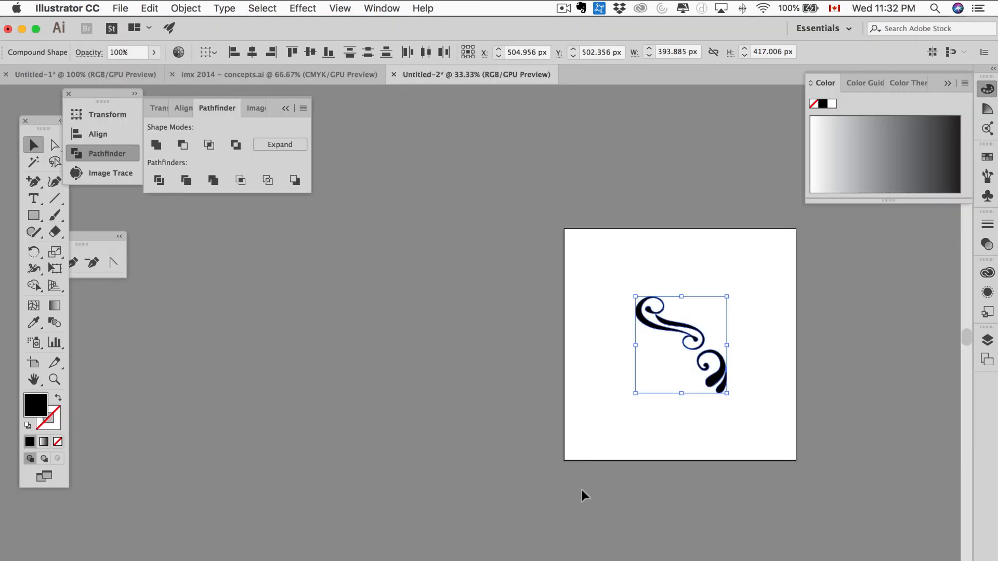
Paste the black swirl ornament from the Illustrator document into the badge design as a new pixel layer.
{"action": "key", "text": "super+Tab"}
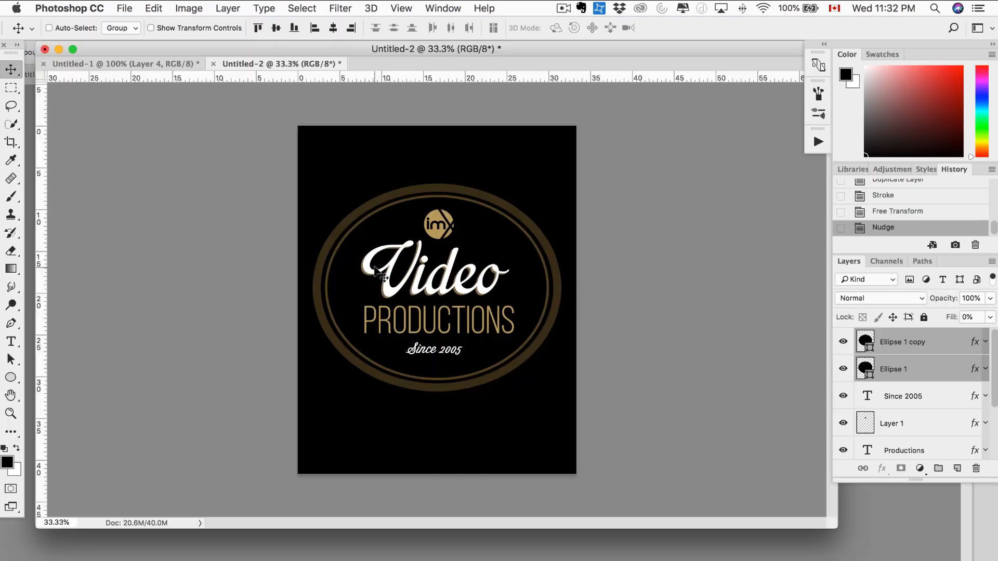
{"action": "key", "text": "super+v"}
{"action": "left_click", "coordinate": [580, 258]}
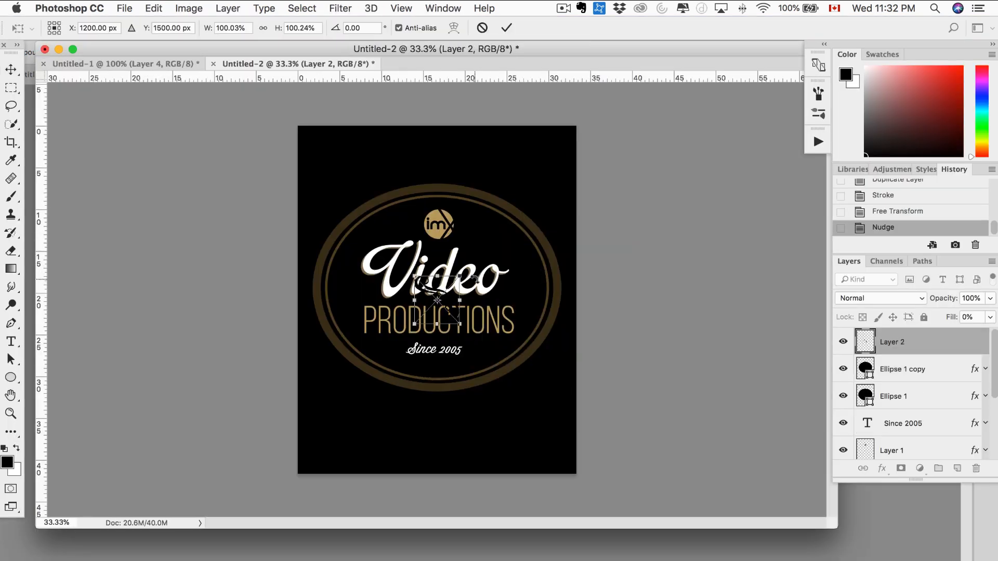
{"action": "key", "text": "Return"}
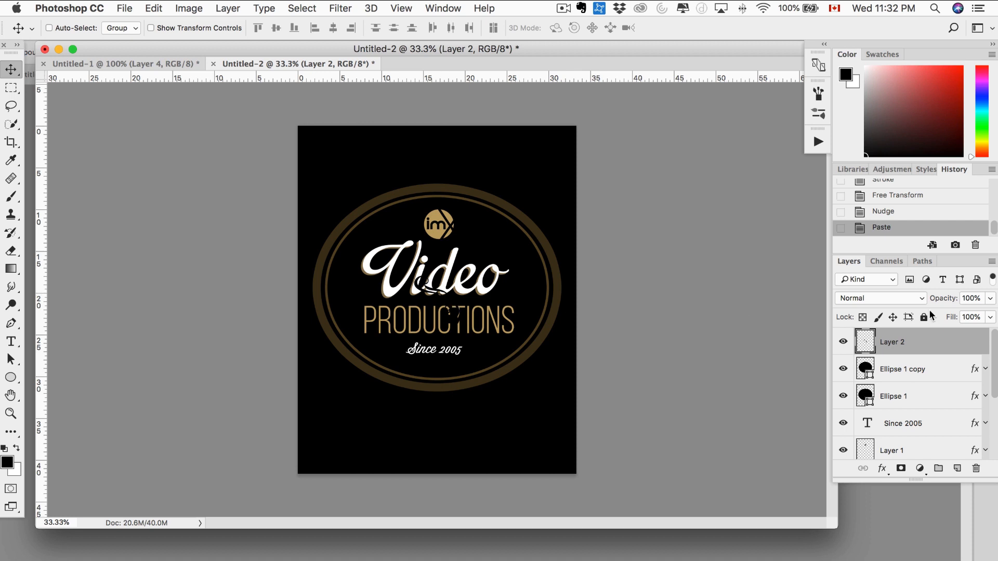
Apply a gold Color Overlay to the pasted swirl ornament in Normal mode at 100% opacity.
{"action": "right_click", "coordinate": [939, 340]}
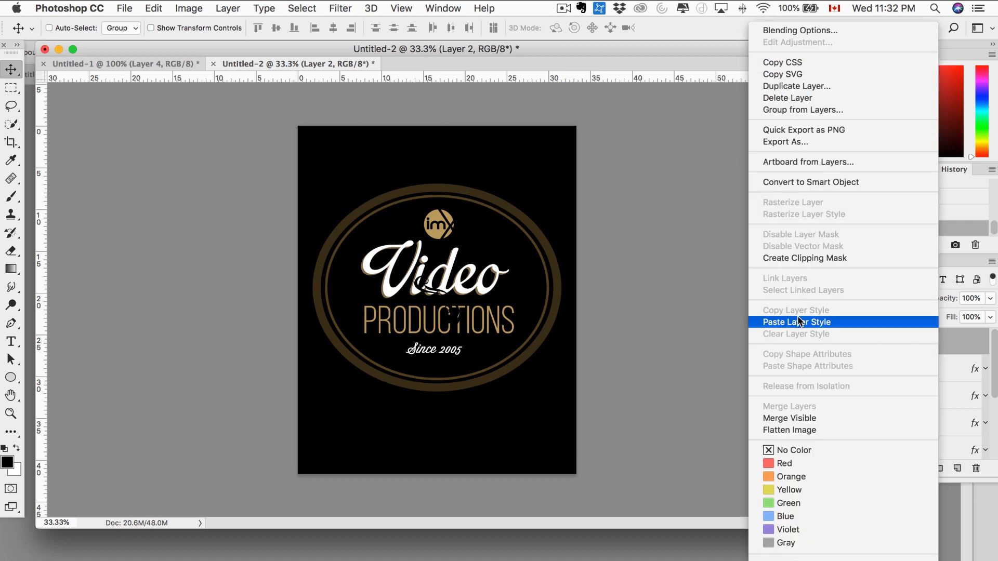
{"action": "left_click", "coordinate": [779, 30]}
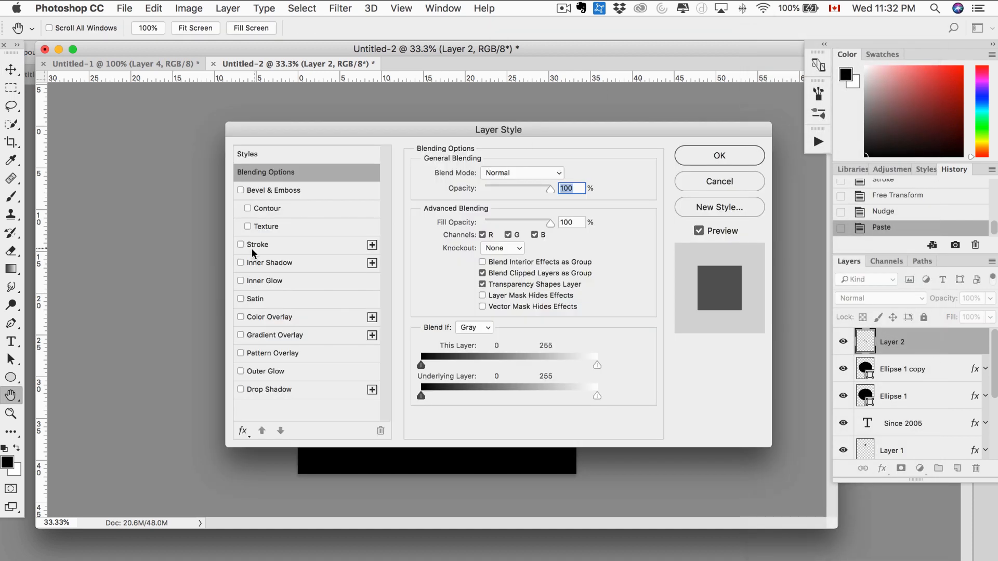
{"action": "left_click", "coordinate": [257, 317]}
{"action": "left_click_drag", "start_coordinate": [401, 131], "coordinate": [796, 104]}
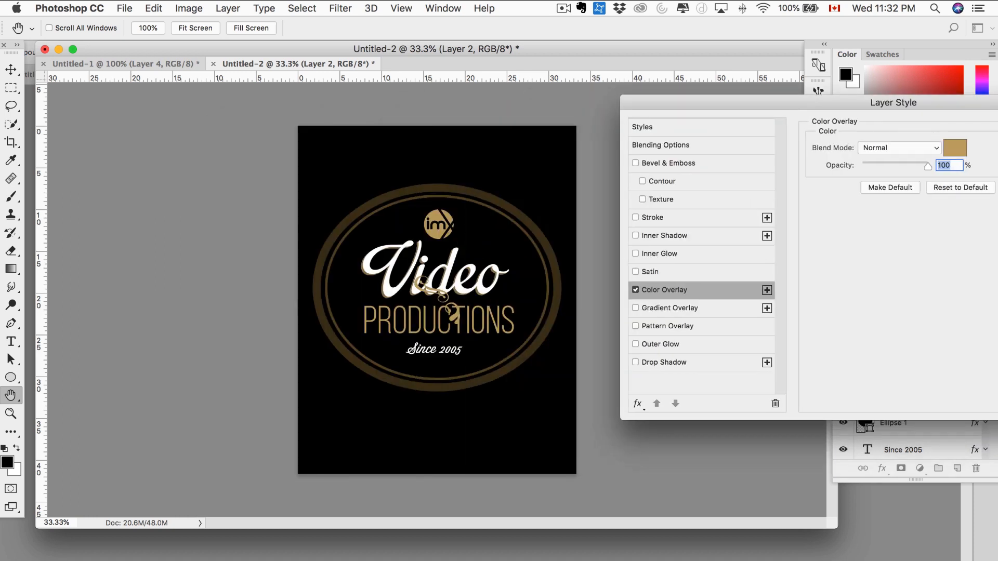
{"action": "left_click_drag", "start_coordinate": [935, 102], "coordinate": [771, 105]}
{"action": "left_click", "coordinate": [934, 134]}
Place the swirl ornament inside the oval to the upper right of the logo and enlarge it slightly.
{"action": "left_click_drag", "start_coordinate": [435, 302], "coordinate": [466, 290]}
{"action": "key", "text": "ctrl+t"}
{"action": "left_click_drag", "start_coordinate": [513, 251], "coordinate": [515, 249]}
Duplicate the swirl, flip the copy horizontally and place it to the upper left of the logo as a mirror image.
{"action": "left_click_drag", "start_coordinate": [476, 286], "coordinate": [366, 266]}
{"action": "key", "text": "Return"}
{"action": "key", "text": "super+t"}
{"action": "right_click", "coordinate": [362, 260]}
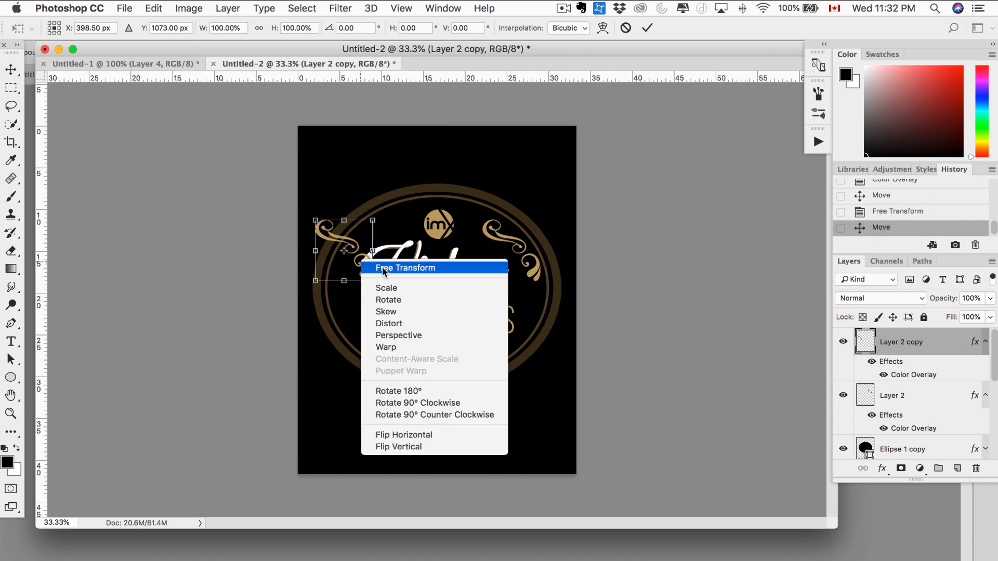
{"action": "left_click", "coordinate": [440, 440]}
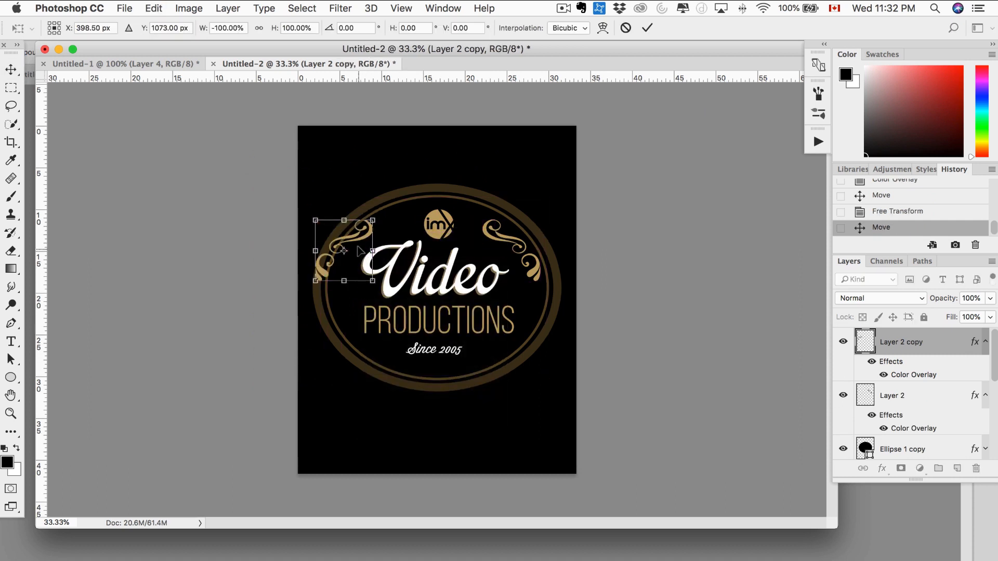
{"action": "key", "text": "Return"}
{"action": "left_click_drag", "start_coordinate": [359, 238], "coordinate": [379, 239]}
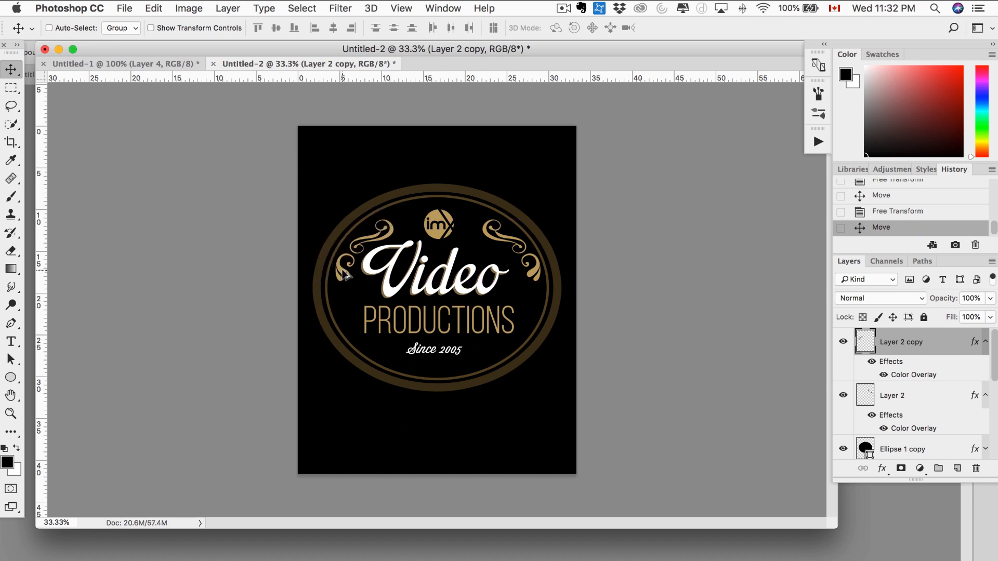
Duplicate the left swirl, flip the copy vertically and place it beside and below the start of PRODUCTIONS.
{"action": "left_click_drag", "start_coordinate": [345, 272], "coordinate": [345, 312]}
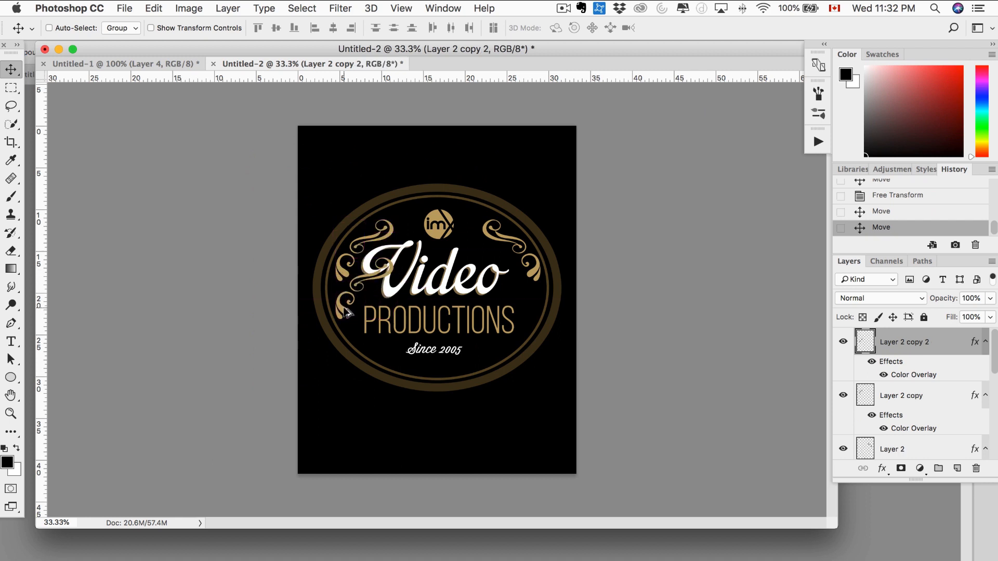
{"action": "key", "text": "cmd+t"}
{"action": "right_click", "coordinate": [355, 277]}
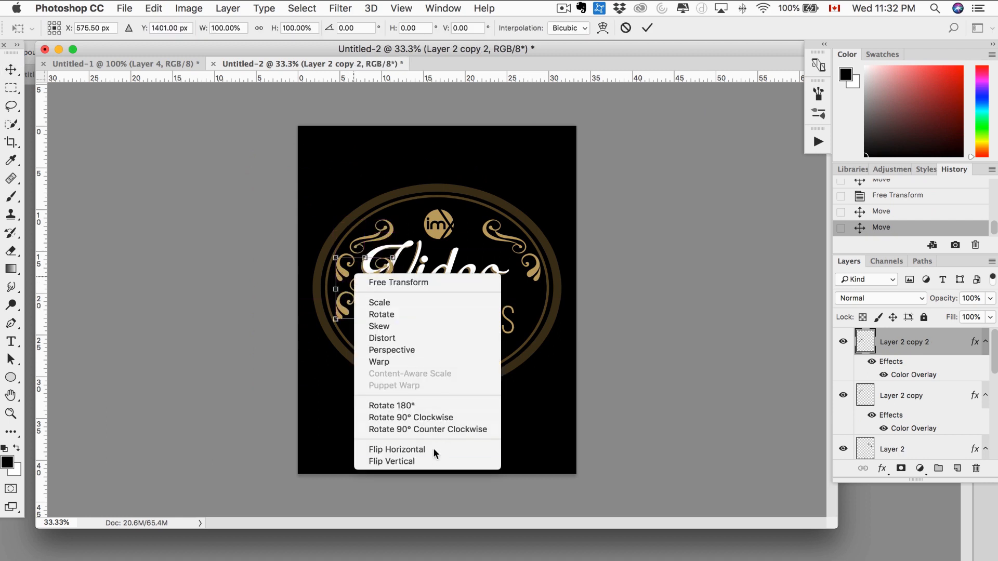
{"action": "left_click", "coordinate": [429, 461]}
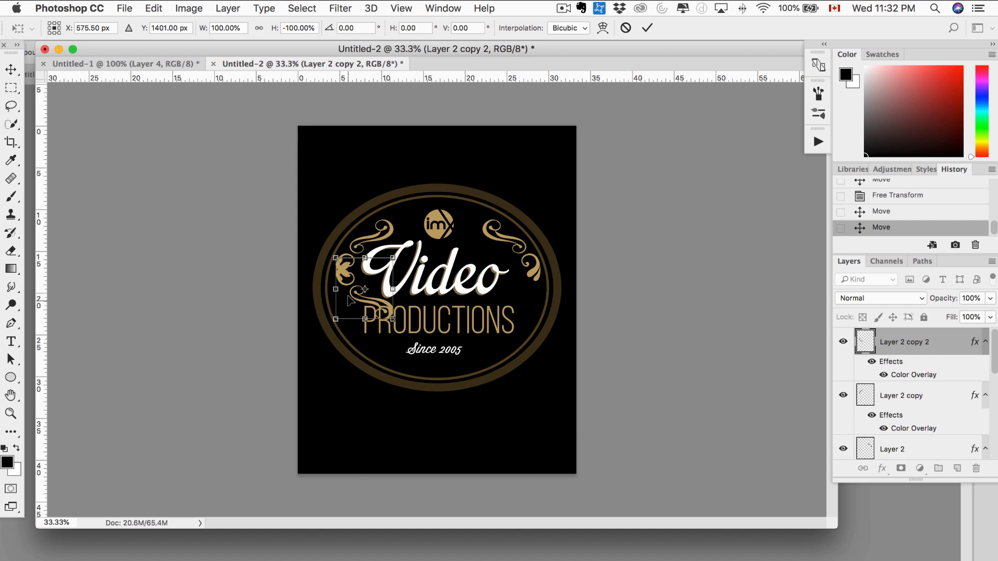
{"action": "key", "text": "Return"}
{"action": "left_click_drag", "start_coordinate": [349, 301], "coordinate": [355, 328]}
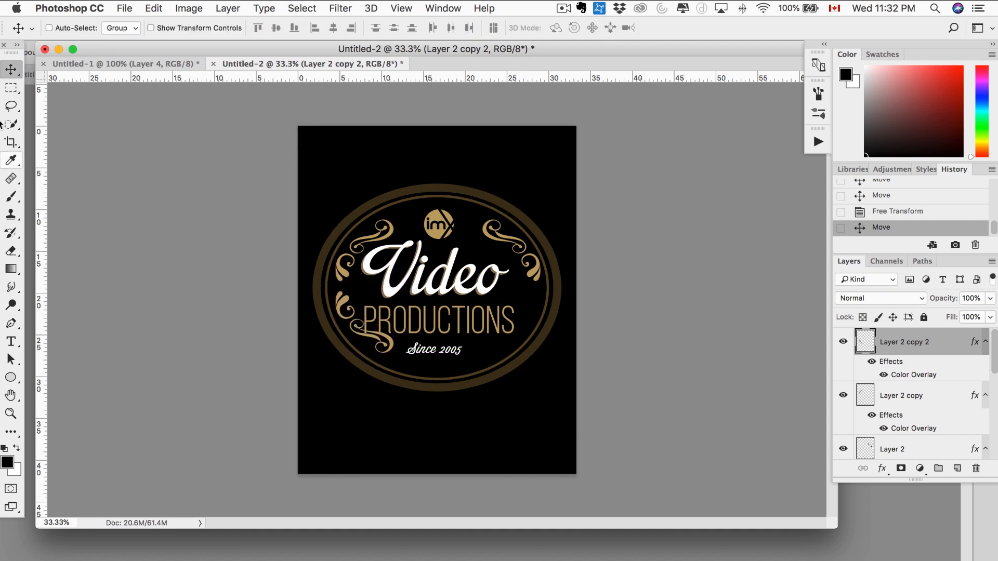
Lasso the long curl of the lower-left swirl that overlaps PRODUCTIONS, delete it and clear the selection.
{"action": "left_click", "coordinate": [11, 106]}
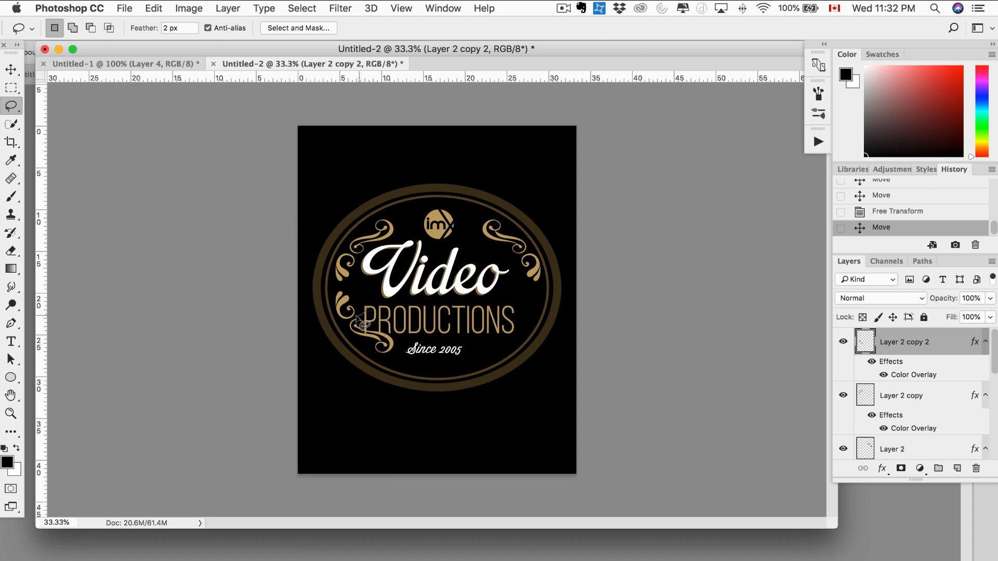
{"action": "mouse_move", "coordinate": [357, 325]}
{"action": "left_mouse_down"}
{"action": "mouse_move", "coordinate": [332, 347]}
{"action": "mouse_move", "coordinate": [408, 325]}
{"action": "left_mouse_up"}
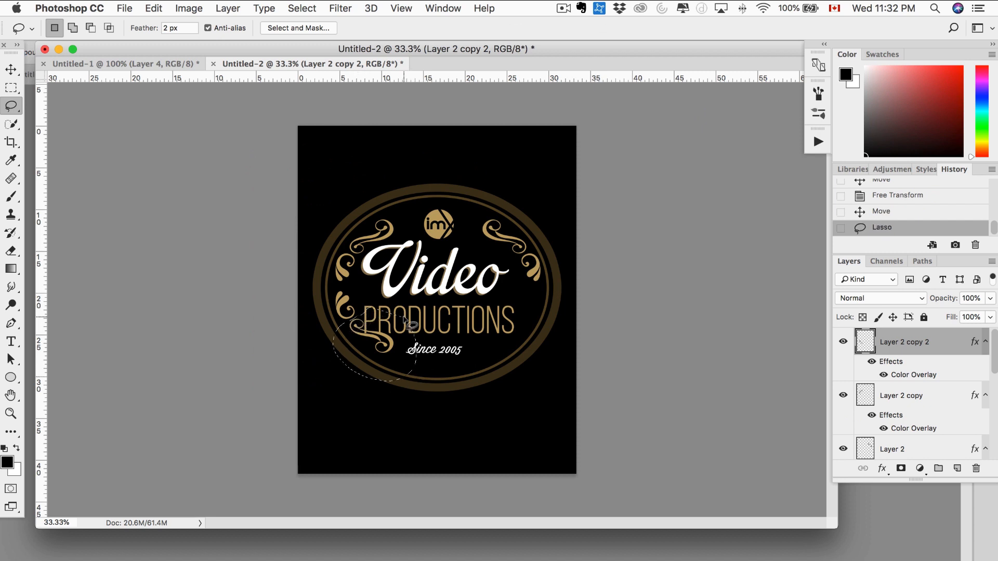
{"action": "key", "text": "Delete"}
{"action": "key", "text": "super+d"}
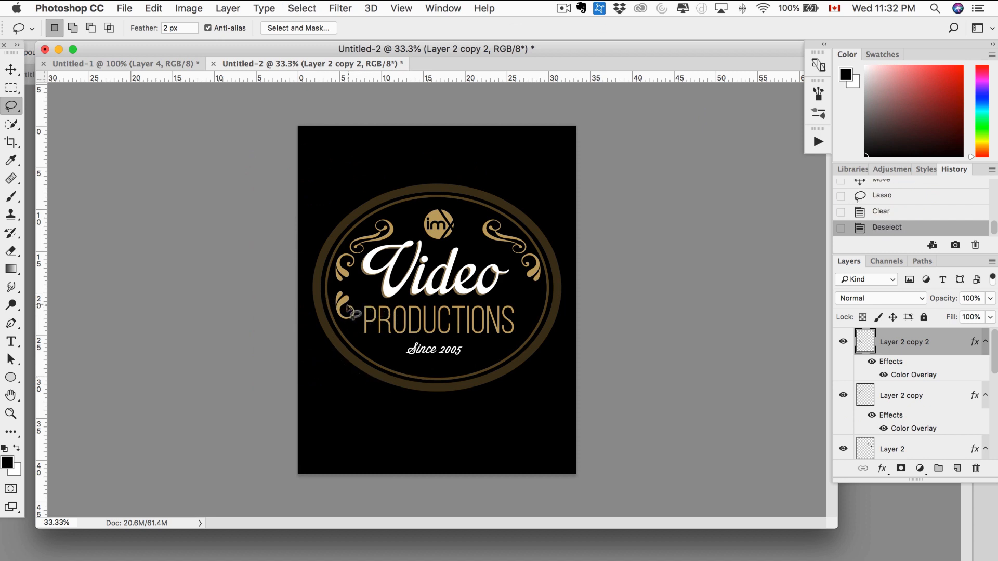
Duplicate the trimmed lower-left flourish to the opposite side of the oval, flip it horizontally and nudge it left into place.
{"action": "key", "text": "v"}
{"action": "left_click_drag", "start_coordinate": [347, 310], "coordinate": [536, 312]}
{"action": "key", "text": "super+t"}
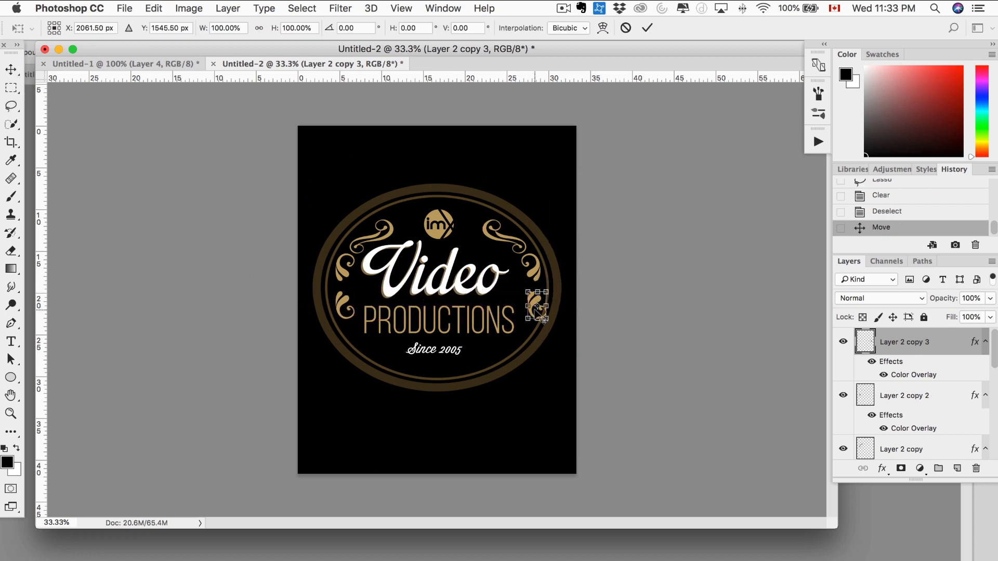
{"action": "right_click", "coordinate": [536, 312]}
{"action": "left_click", "coordinate": [600, 496]}
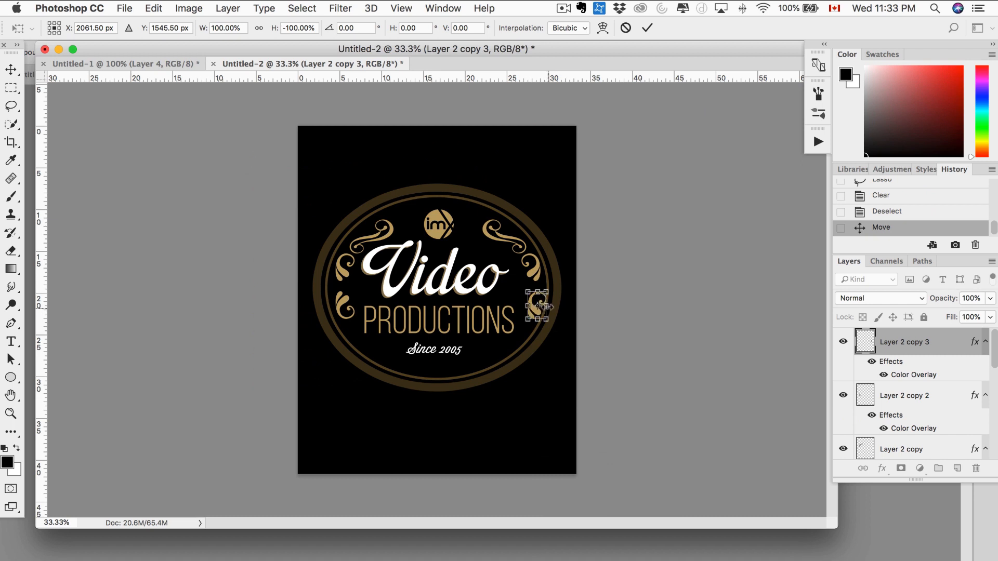
{"action": "right_click", "coordinate": [538, 305]}
{"action": "left_click", "coordinate": [614, 471]}
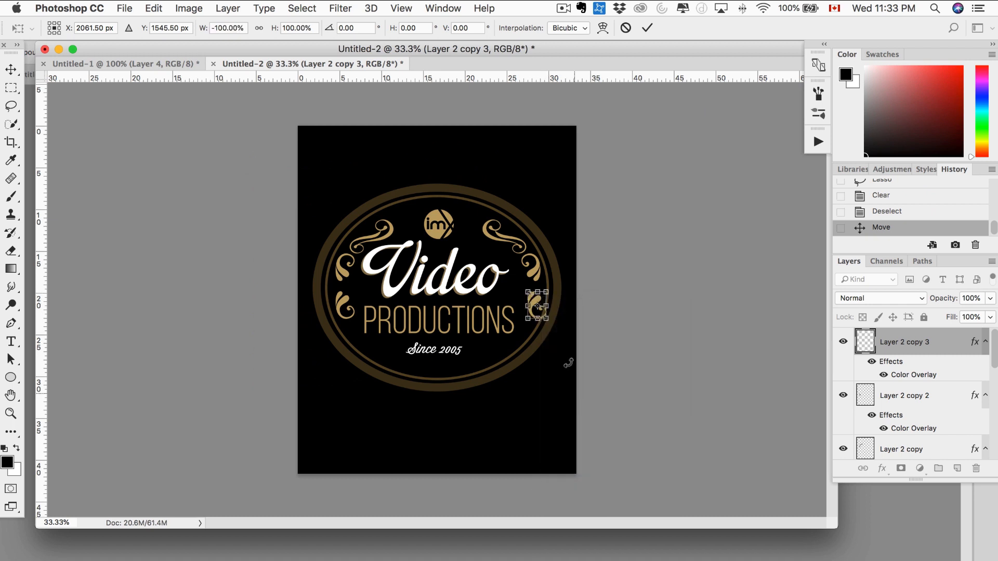
{"action": "key", "text": "Return"}
{"action": "key", "text": "Left"}
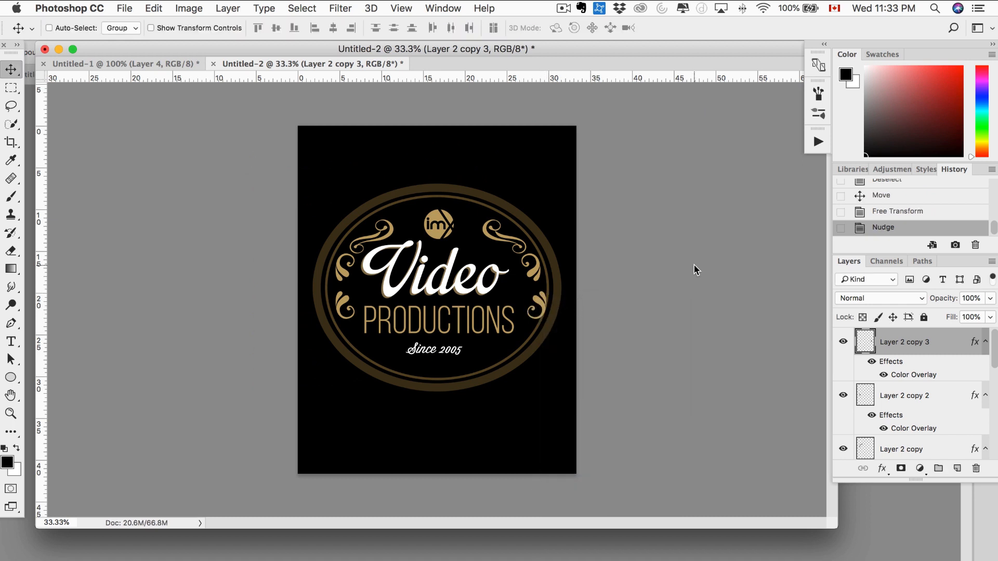
{"action": "key", "text": "Left"}
{"action": "key", "text": "Left"}
{"action": "key", "text": "Left"}
{"action": "key", "text": "Left"}
{"action": "key", "text": "Left"}
{"action": "key", "text": "Left"}
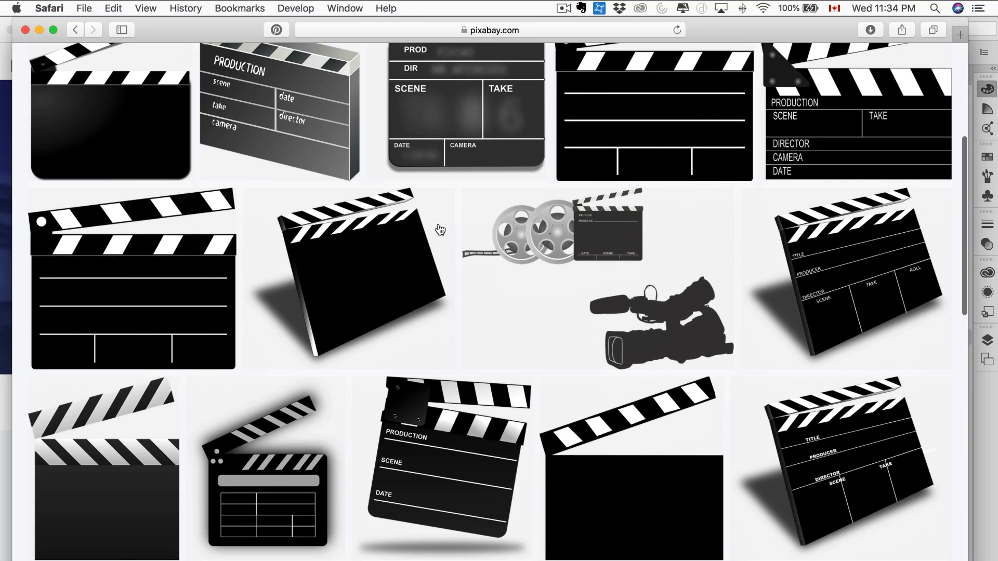
Copy the Pixabay clapperboard image with PRODUCTION, SCENE and DATE lines and create a new document for it.
{"action": "scroll", "coordinate": [452, 260], "scroll_direction": "down", "scroll_amount": 5}
{"action": "left_click", "coordinate": [452, 260]}
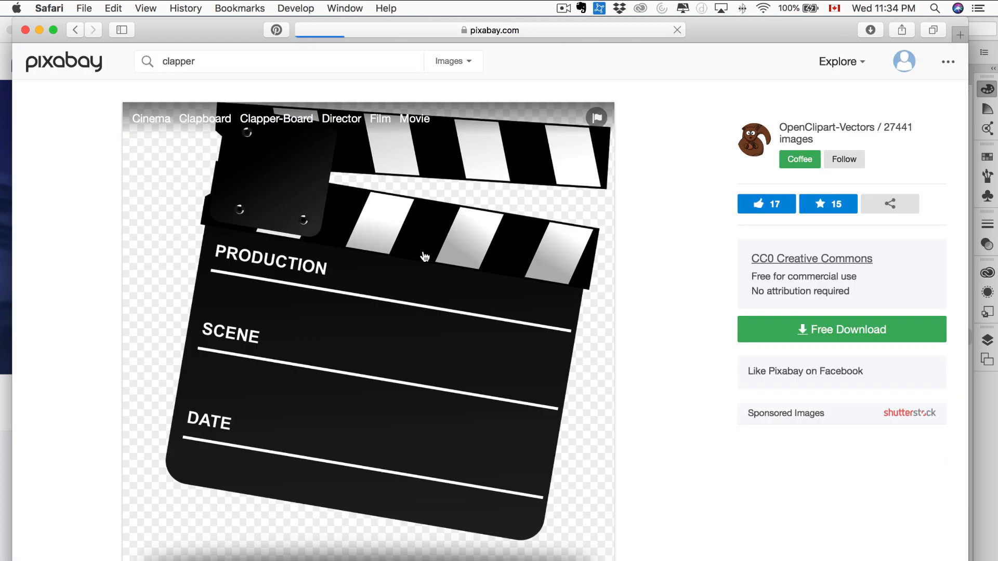
{"action": "right_click", "coordinate": [393, 300]}
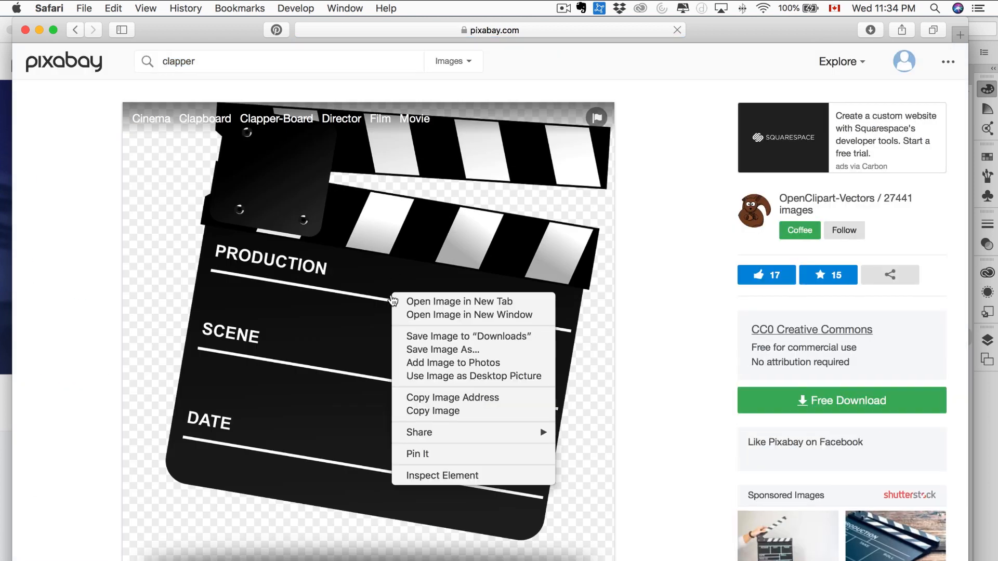
{"action": "left_click", "coordinate": [434, 411]}
{"action": "key", "text": "super+Tab"}
{"action": "key", "text": "super+n"}
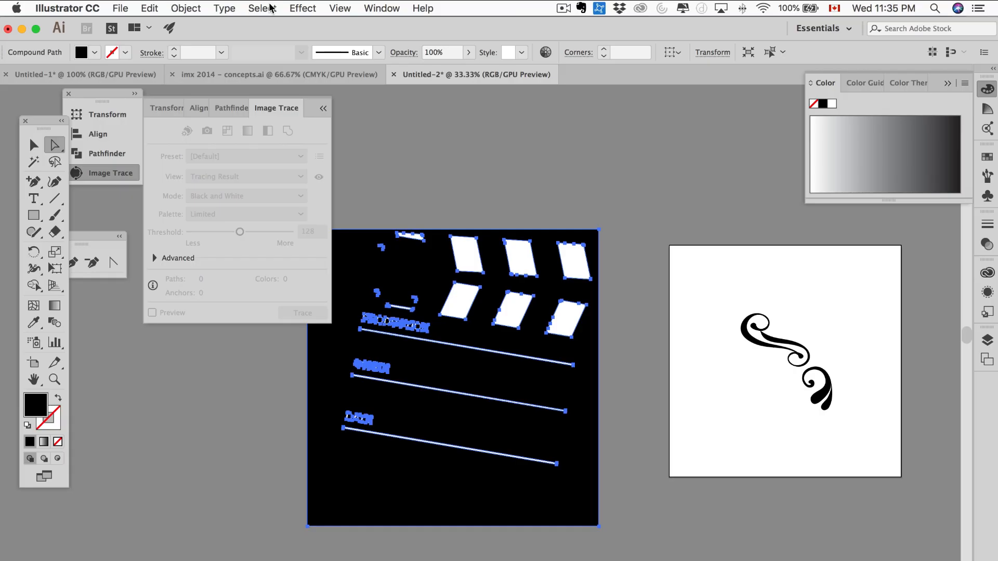
Delete all the black shapes from the traced clapperboard and copy the remaining white artwork.
{"action": "left_click", "coordinate": [270, 7]}
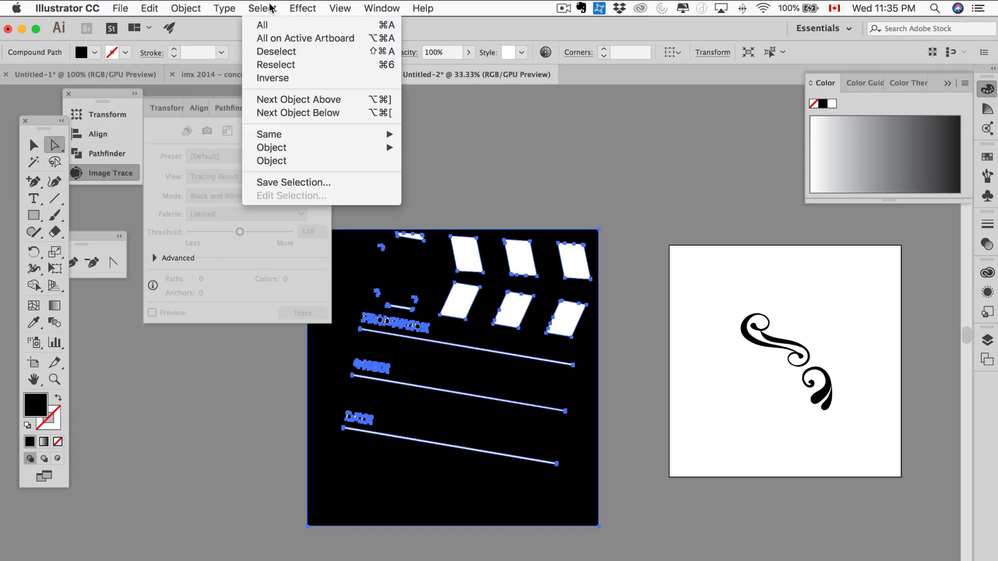
{"action": "mouse_move", "coordinate": [387, 136]}
{"action": "left_click", "coordinate": [440, 187]}
{"action": "key", "text": "Delete"}
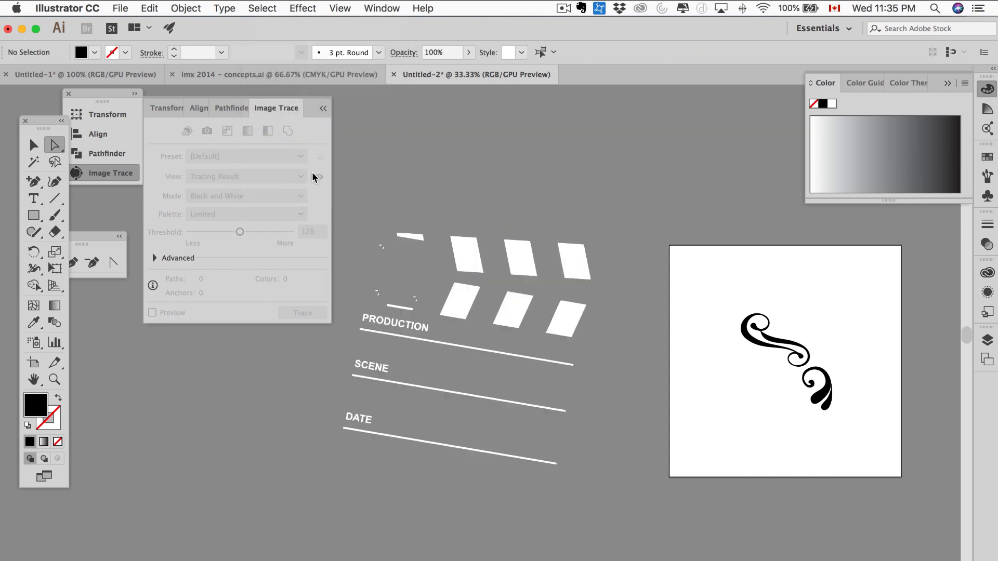
{"action": "left_click", "coordinate": [34, 145]}
{"action": "left_click", "coordinate": [451, 247]}
{"action": "key", "text": "super+c"}
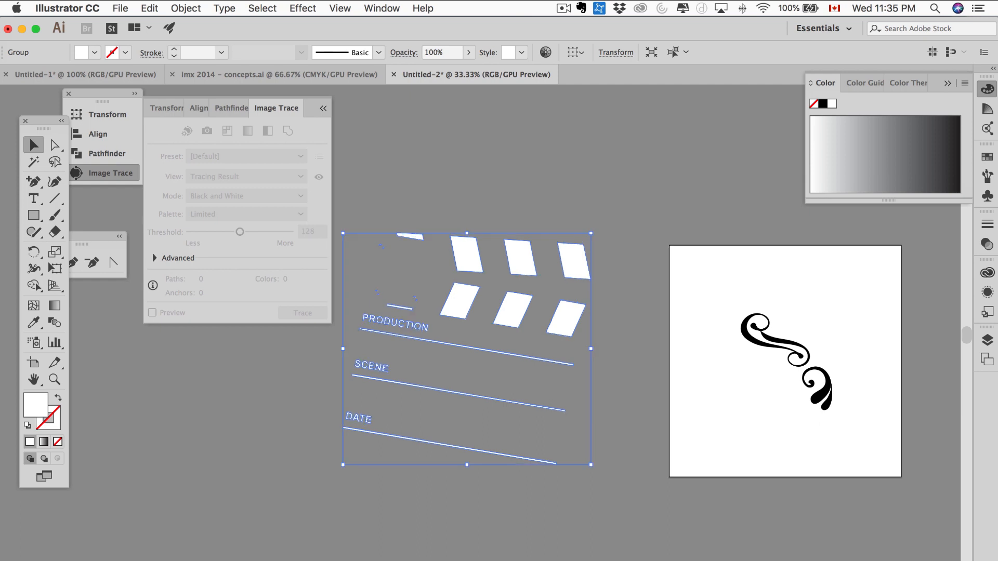
Switch to the Photoshop badge document, enlarge its window and paste the white clapperboard to the right of Since 2005.
{"action": "key", "text": "super+Tab"}
{"action": "left_click", "coordinate": [292, 62]}
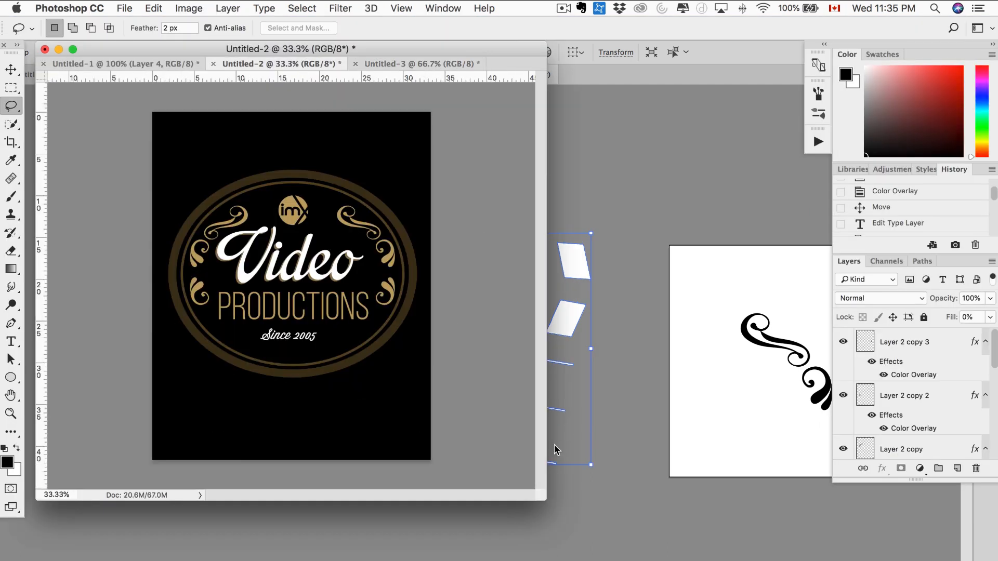
{"action": "left_click_drag", "start_coordinate": [544, 498], "coordinate": [826, 550]}
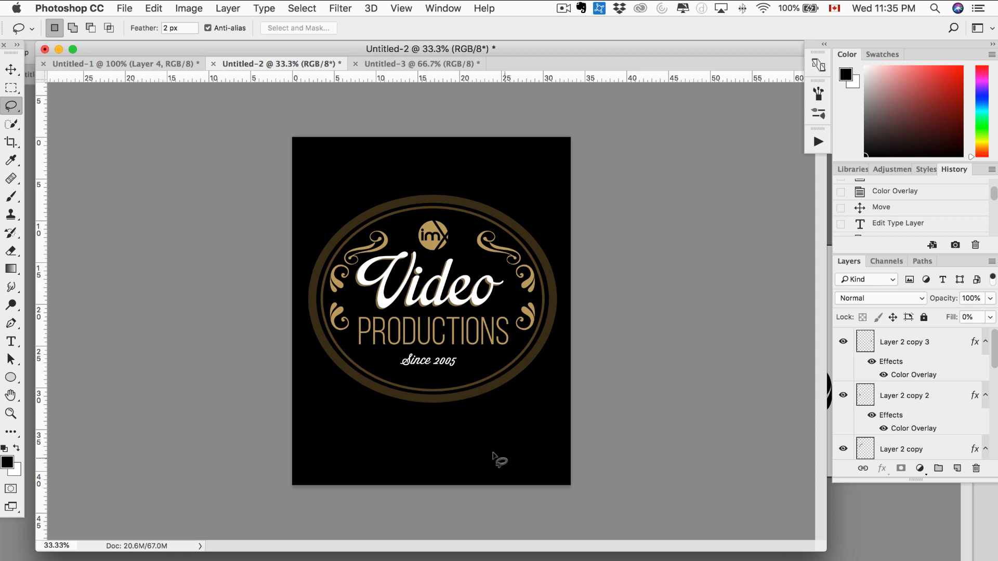
{"action": "key", "text": "super+v"}
{"action": "left_click", "coordinate": [584, 263]}
{"action": "left_click_drag", "start_coordinate": [494, 254], "coordinate": [493, 367]}
{"action": "key", "text": "Return"}
Duplicate the white clapperboard to the opposite side of Since 2005, level with the original, and clear the selection.
{"action": "key", "text": "l"}
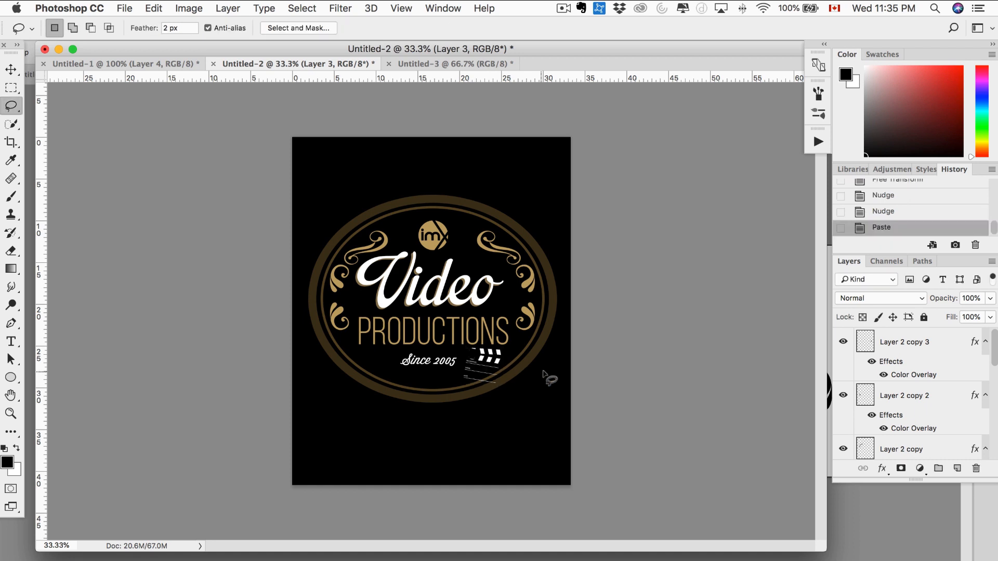
{"action": "key", "text": "super+plus"}
{"action": "key", "text": "super+plus"}
{"action": "key", "text": "super+plus"}
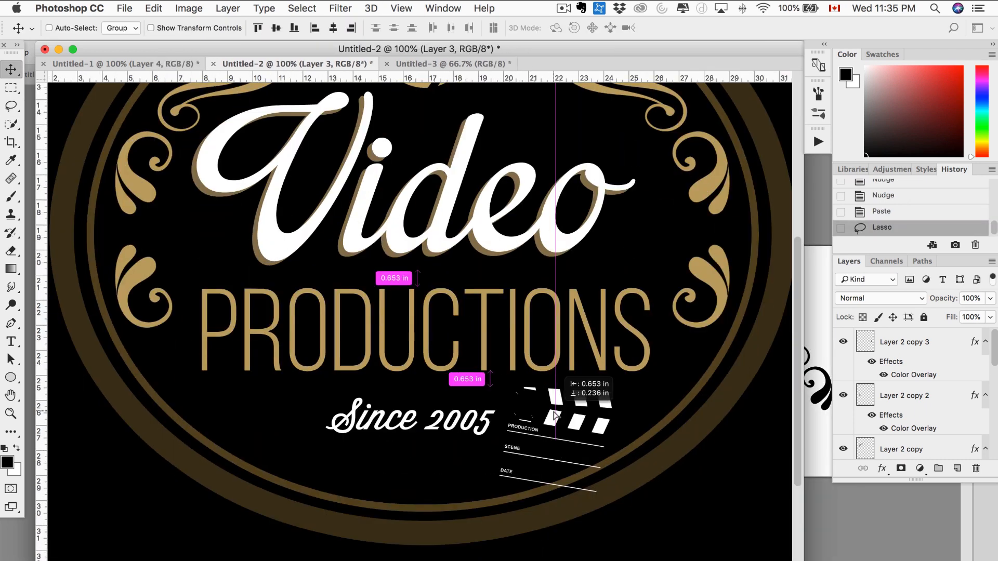
{"action": "left_click_drag", "start_coordinate": [555, 414], "coordinate": [260, 417]}
{"action": "key", "text": "super+d"}
Flip the duplicate clapperboard horizontally and move it slightly right, closer to the Since 2005 text.
{"action": "key", "text": "super+t"}
{"action": "right_click", "coordinate": [289, 419]}
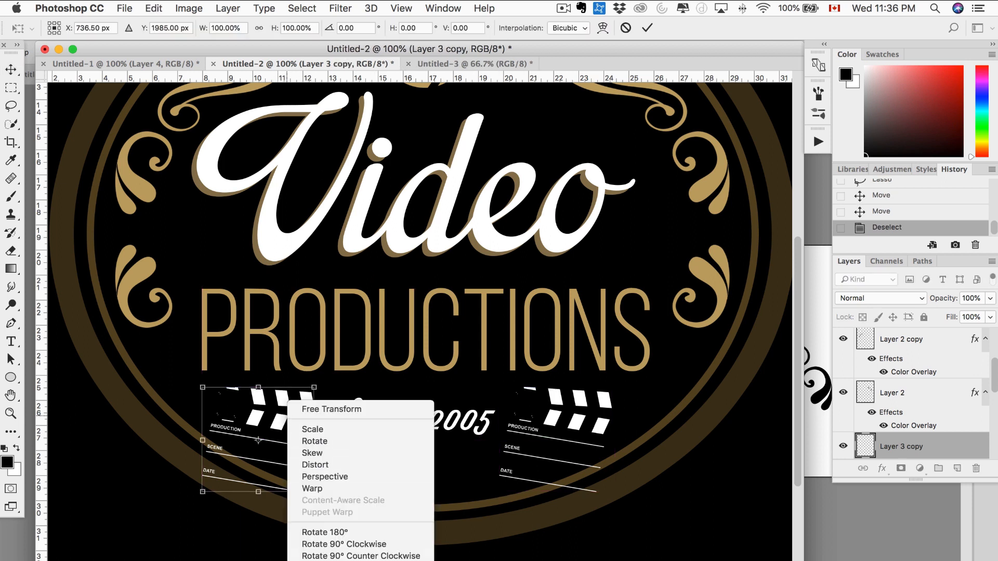
{"action": "left_click", "coordinate": [331, 560]}
{"action": "left_click_drag", "start_coordinate": [277, 422], "coordinate": [279, 422]}
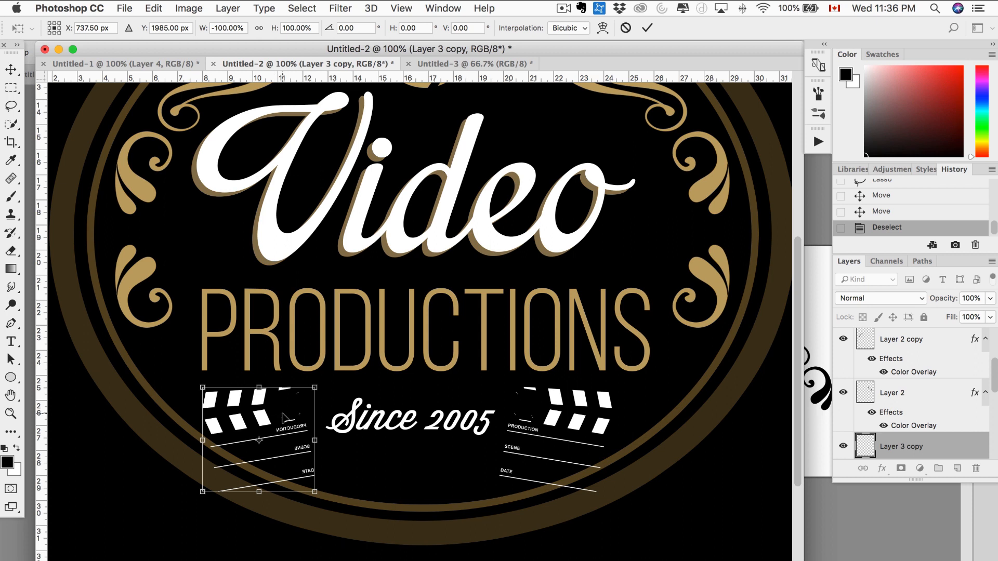
{"action": "key", "text": "Return"}
{"action": "left_click_drag", "start_coordinate": [289, 436], "coordinate": [300, 435]}
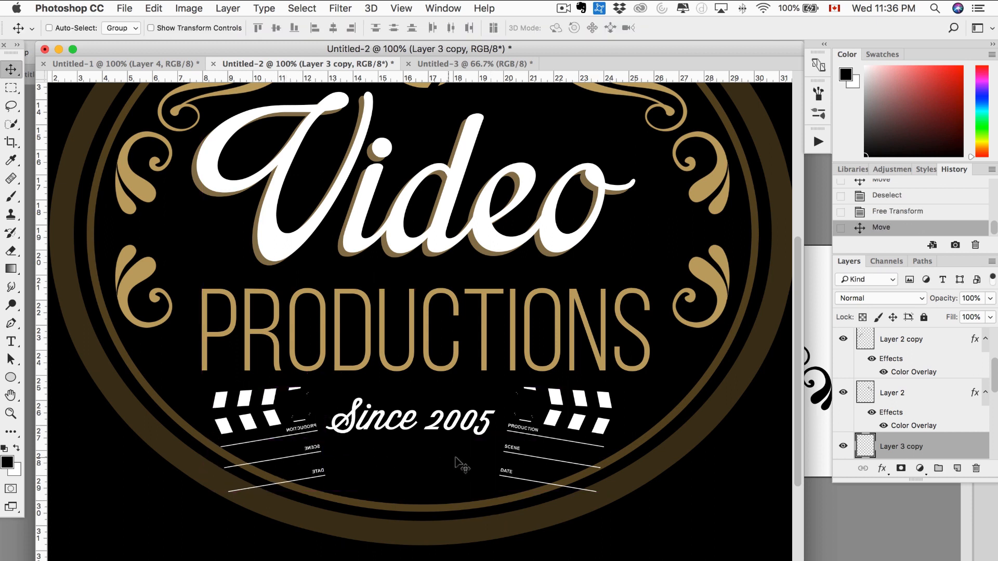
Nudge the Since 2005 text right to centre it between the two clapperboards.
{"action": "scroll", "coordinate": [905, 387], "scroll_direction": "down", "scroll_amount": 5}
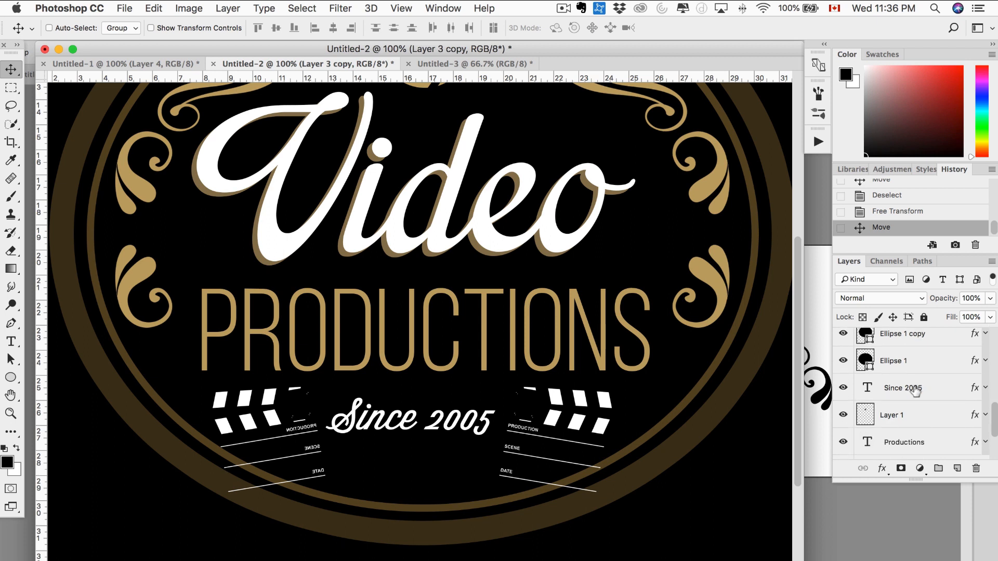
{"action": "left_click", "coordinate": [915, 390]}
{"action": "key", "text": "Right"}
{"action": "key", "text": "Right"}
{"action": "key", "text": "Right"}
{"action": "key", "text": "Right"}
{"action": "key", "text": "Right"}
{"action": "key", "text": "Right"}
{"action": "key", "text": "Right"}
{"action": "key", "text": "Right"}
{"action": "key", "text": "Right"}
{"action": "key", "text": "Right"}
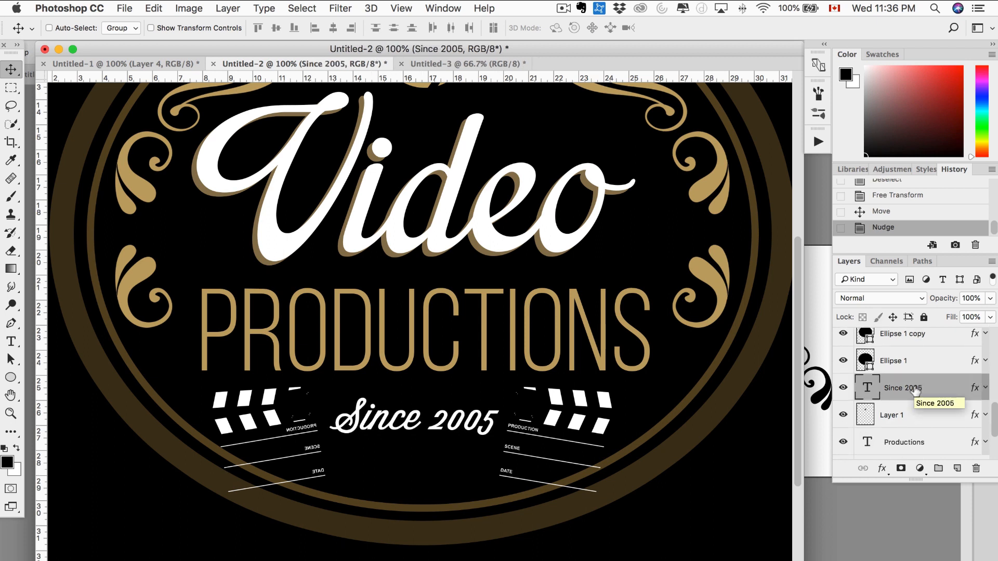
Select both clapperboard layers and shift them together slightly to balance them around Since 2005.
{"action": "scroll", "coordinate": [915, 391], "scroll_direction": "up", "scroll_amount": 1}
{"action": "scroll", "coordinate": [914, 390], "scroll_direction": "up", "scroll_amount": 4}
{"action": "left_click", "coordinate": [906, 416]}
{"action": "left_click", "coordinate": [843, 414]}
{"action": "left_click", "coordinate": [843, 414]}
{"action": "left_click", "coordinate": [904, 441], "text": "shift"}
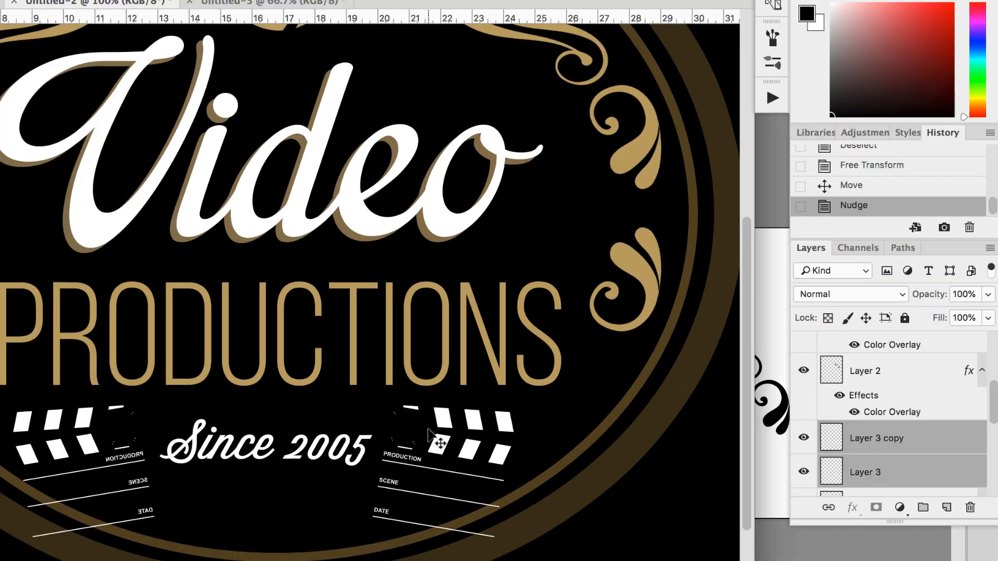
{"action": "left_click_drag", "start_coordinate": [541, 406], "coordinate": [551, 409]}
{"action": "left_click_drag", "start_coordinate": [441, 427], "coordinate": [432, 428]}
{"action": "scroll", "coordinate": [697, 448], "scroll_direction": "down", "scroll_amount": 1}
{"action": "scroll", "coordinate": [697, 447], "scroll_direction": "right", "scroll_amount": 1}
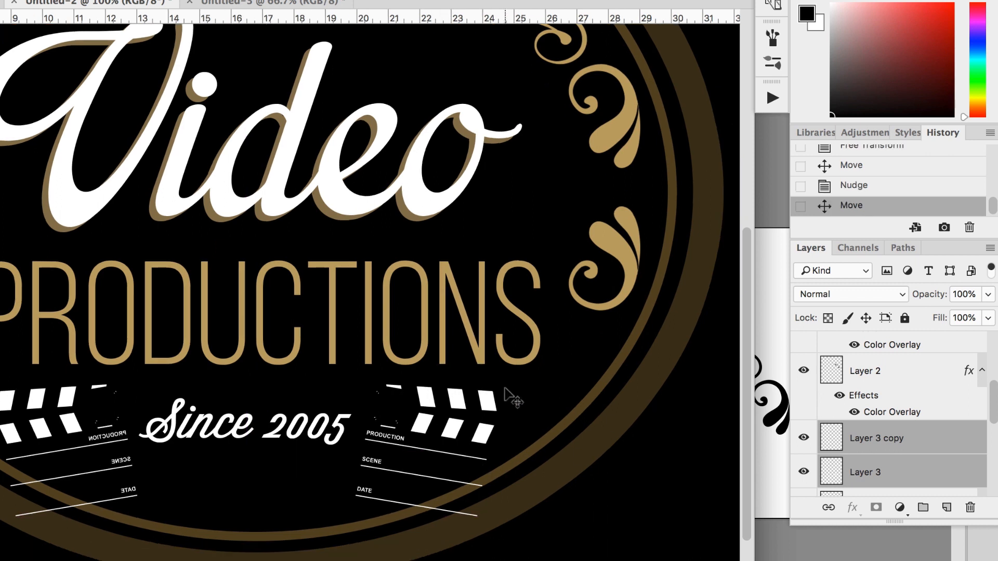
Merge the two clapperboard layers into one and add a layer mask to the merged layer.
{"action": "scroll", "coordinate": [508, 395], "scroll_direction": "down", "scroll_amount": 3}
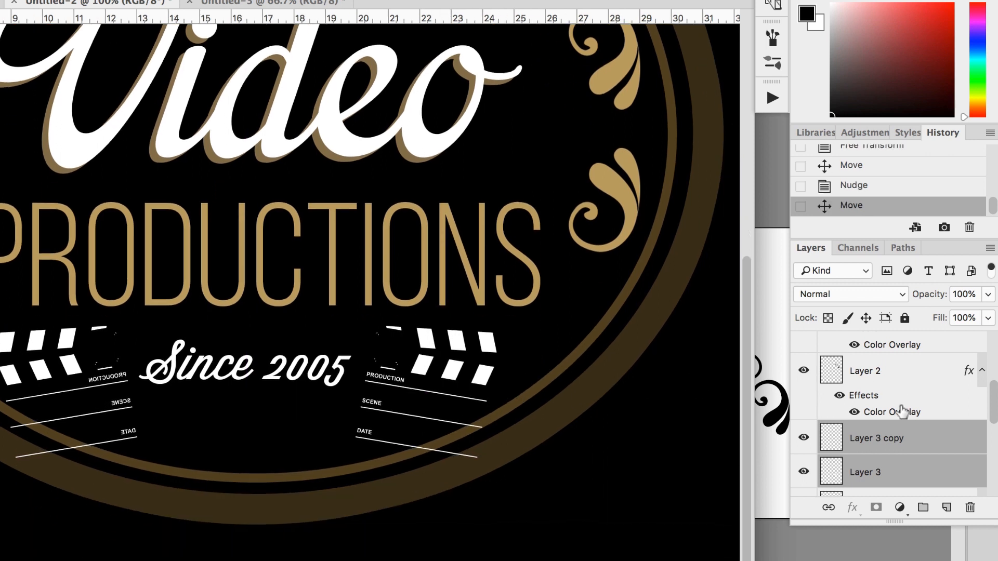
{"action": "scroll", "coordinate": [901, 412], "scroll_direction": "down", "scroll_amount": 2}
{"action": "key", "text": "ctrl+e"}
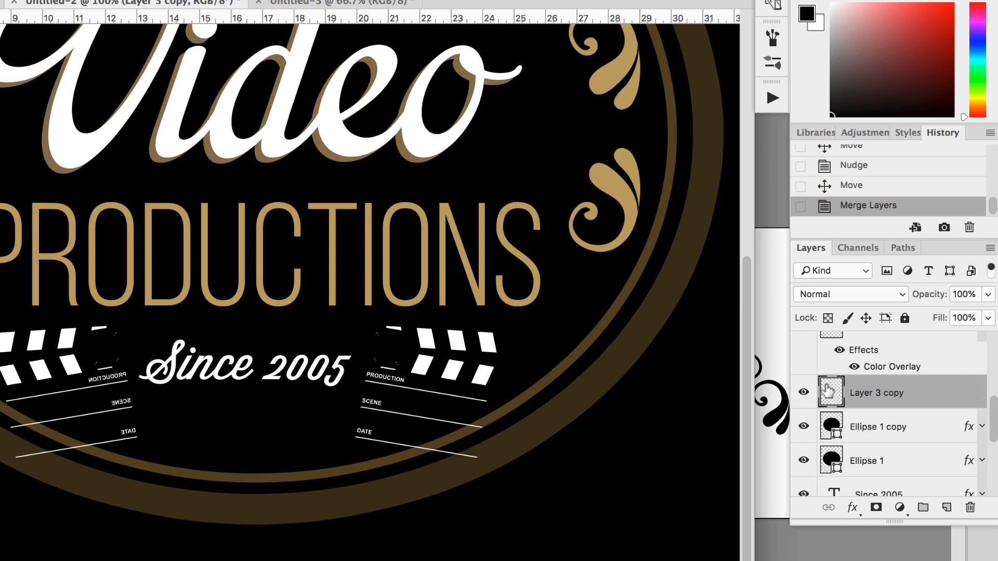
{"action": "left_click", "coordinate": [875, 507]}
Load the Ellipse 1 copy outline, invert the selection and fill the clapperboard mask with black outside the inner oval, then deselect.
{"action": "scroll", "coordinate": [897, 446], "scroll_direction": "up", "scroll_amount": 5}
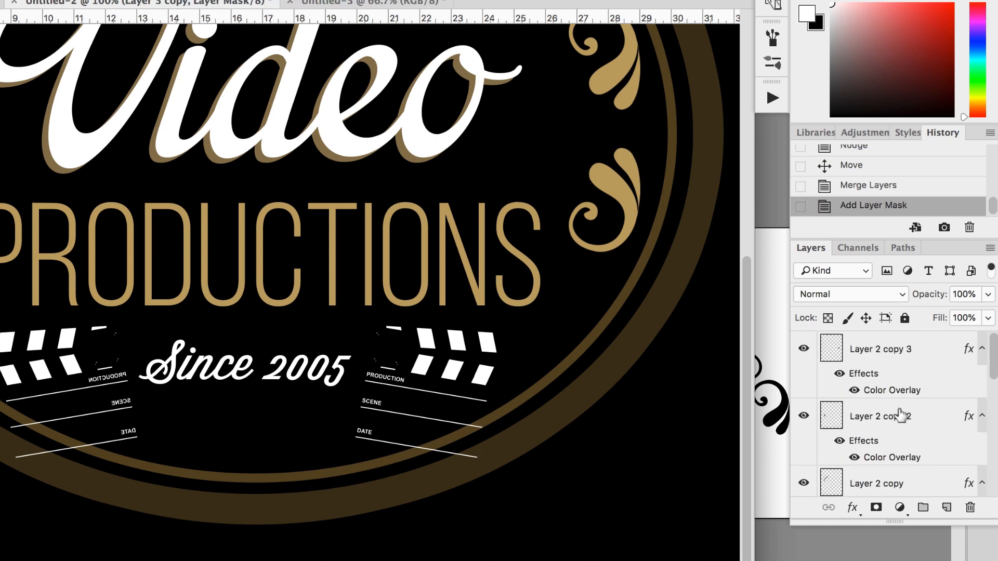
{"action": "scroll", "coordinate": [900, 416], "scroll_direction": "down", "scroll_amount": 5}
{"action": "left_click", "coordinate": [833, 411], "text": "ctrl"}
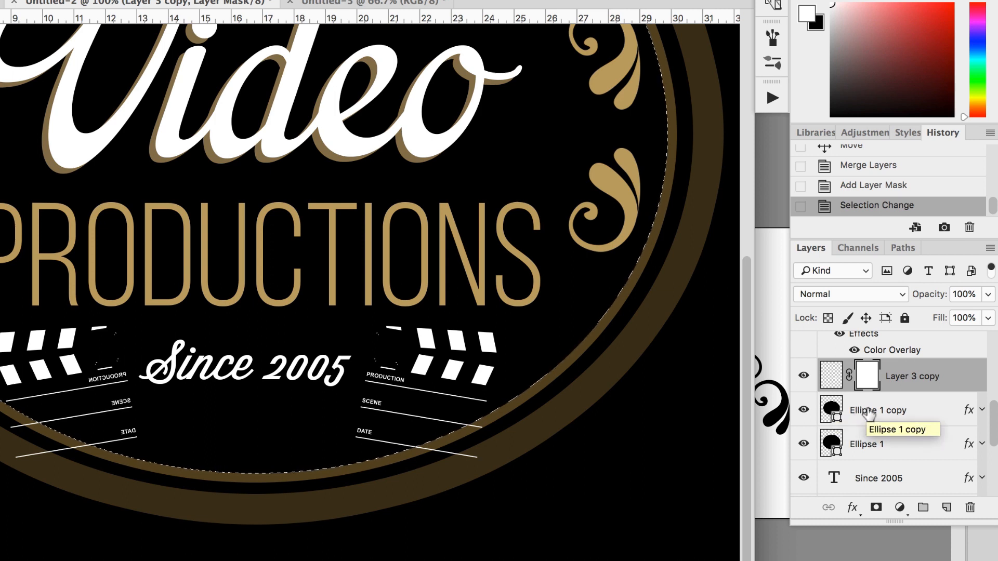
{"action": "left_click", "coordinate": [840, 413], "text": "ctrl"}
{"action": "key", "text": "ctrl+shift+i"}
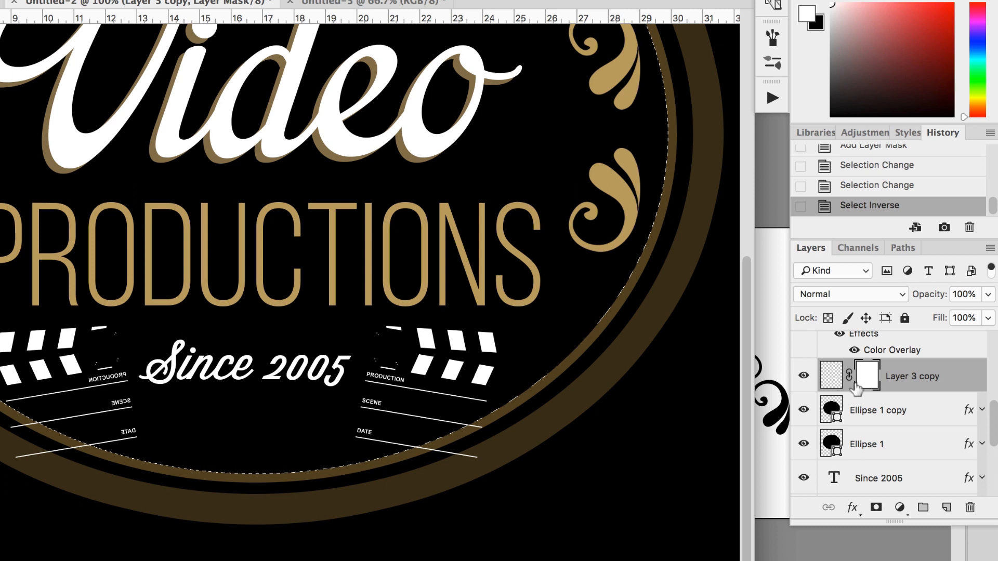
{"action": "key", "text": "alt+BackSpace"}
{"action": "key", "text": "ctrl+BackSpace"}
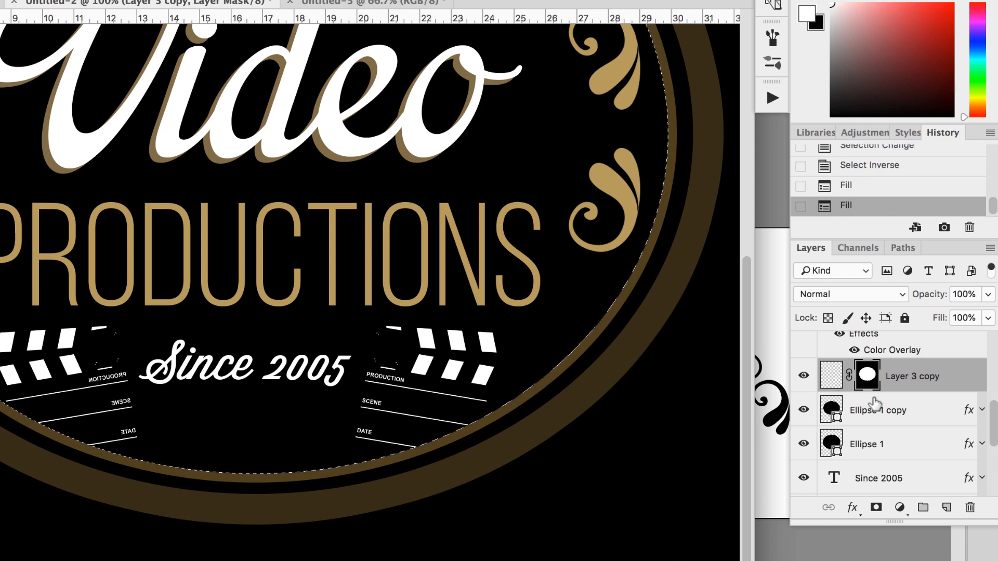
{"action": "key", "text": "ctrl+d"}
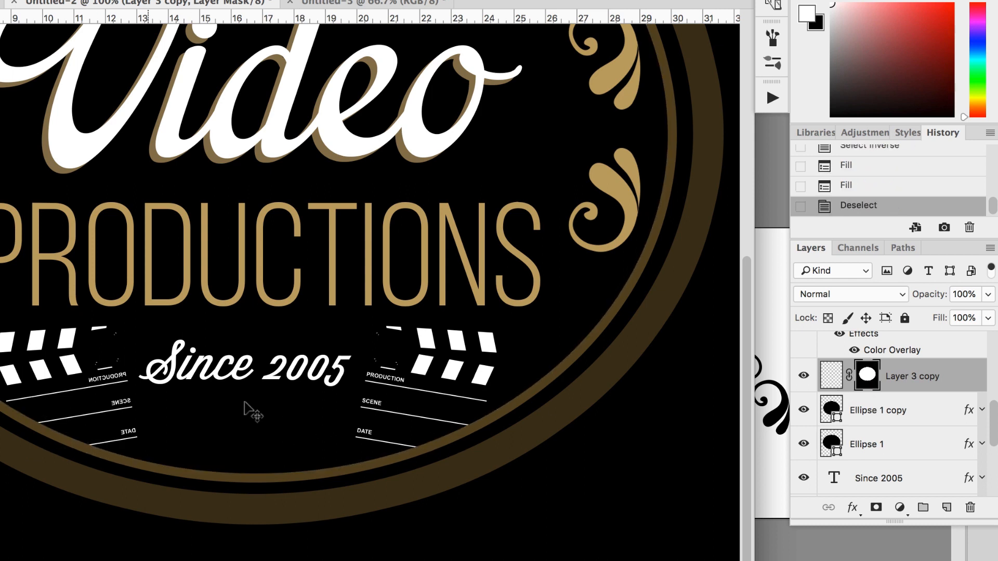
Widen the document window and paste the copied gold layer style onto the clapperboard layer.
{"action": "key", "text": "ctrl+minus"}
{"action": "key", "text": "ctrl+minus"}
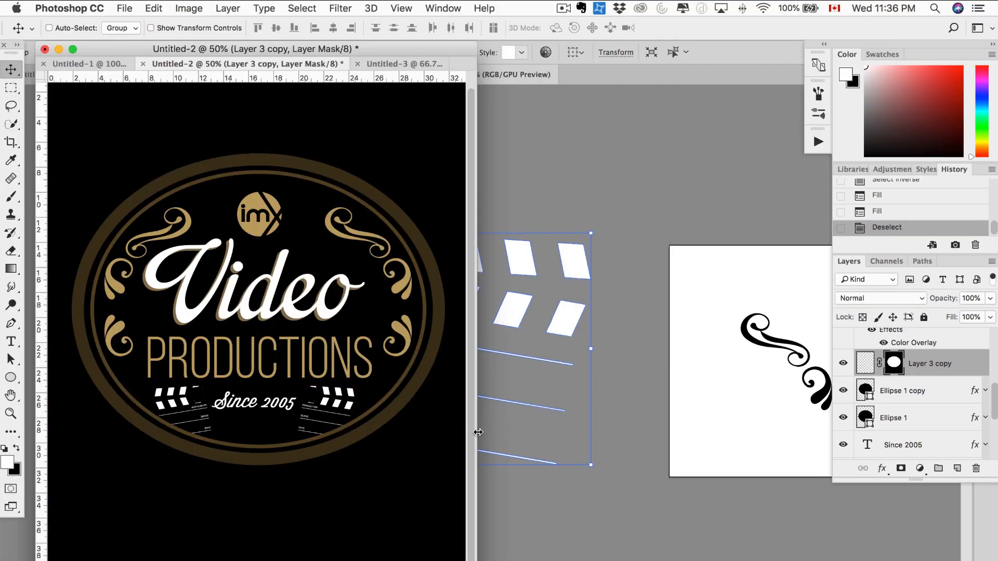
{"action": "left_click_drag", "start_coordinate": [478, 432], "coordinate": [810, 433]}
{"action": "right_click", "coordinate": [938, 364]}
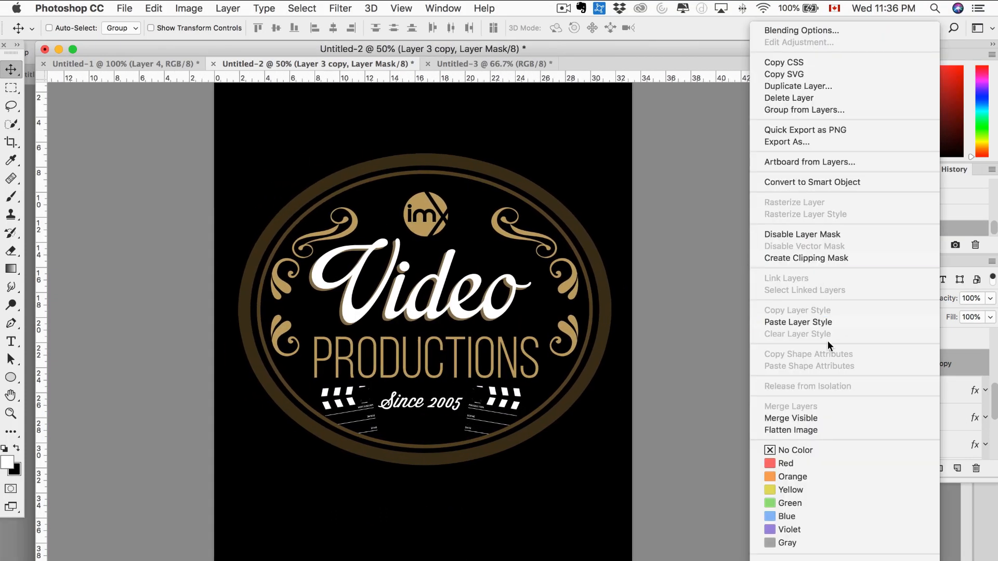
{"action": "left_click", "coordinate": [809, 324]}
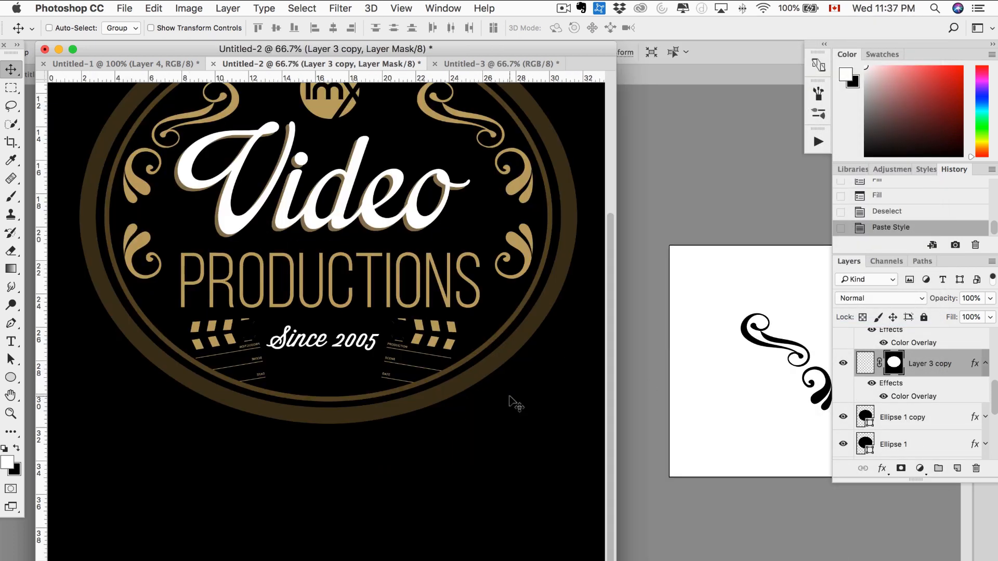
In Safari, open the speckled iStock black grunge texture from the grunge texture image results and copy the image.
{"action": "scroll", "coordinate": [510, 399], "scroll_direction": "up", "scroll_amount": 7}
{"action": "scroll", "coordinate": [510, 397], "scroll_direction": "down", "scroll_amount": 3}
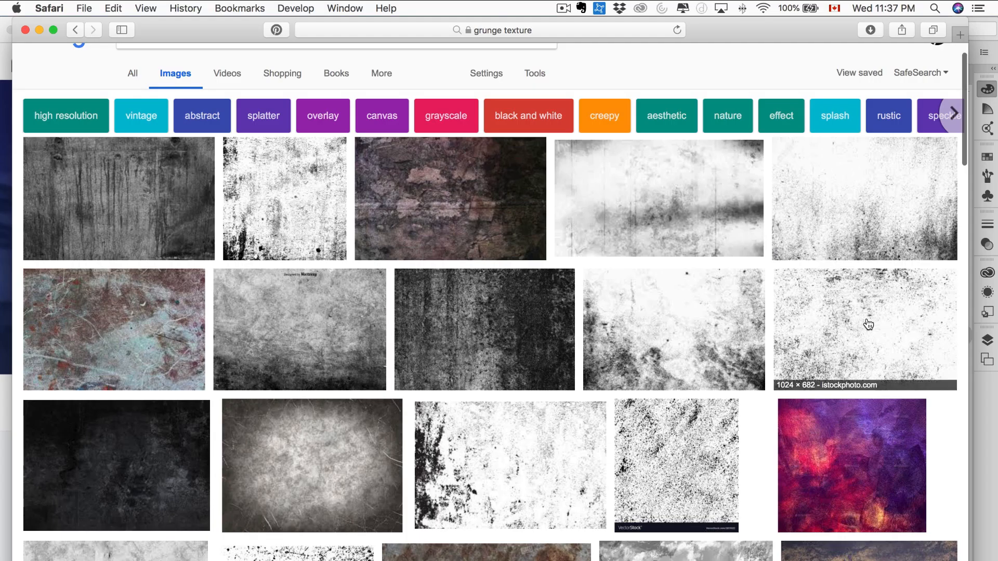
{"action": "left_click", "coordinate": [844, 223]}
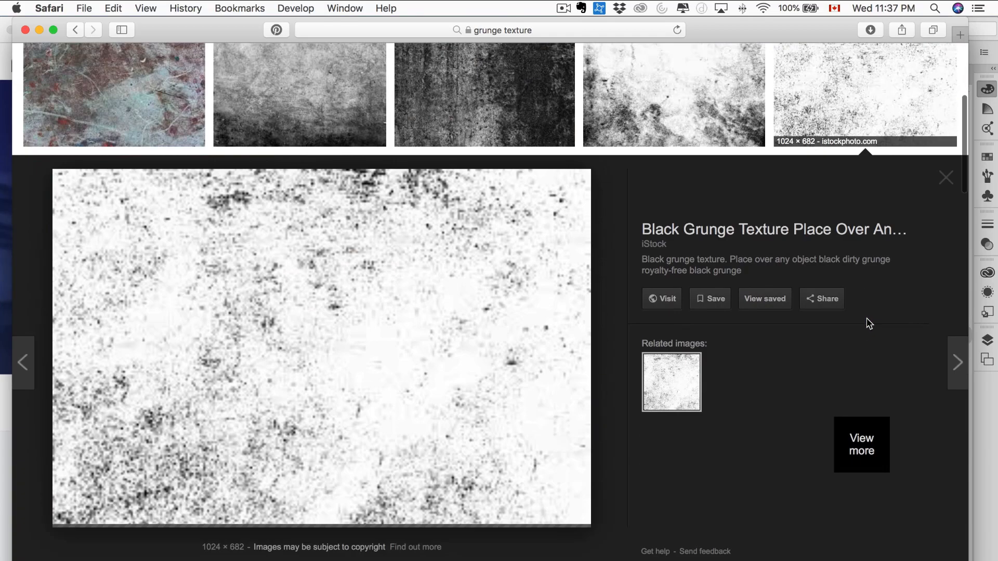
{"action": "right_click", "coordinate": [268, 310]}
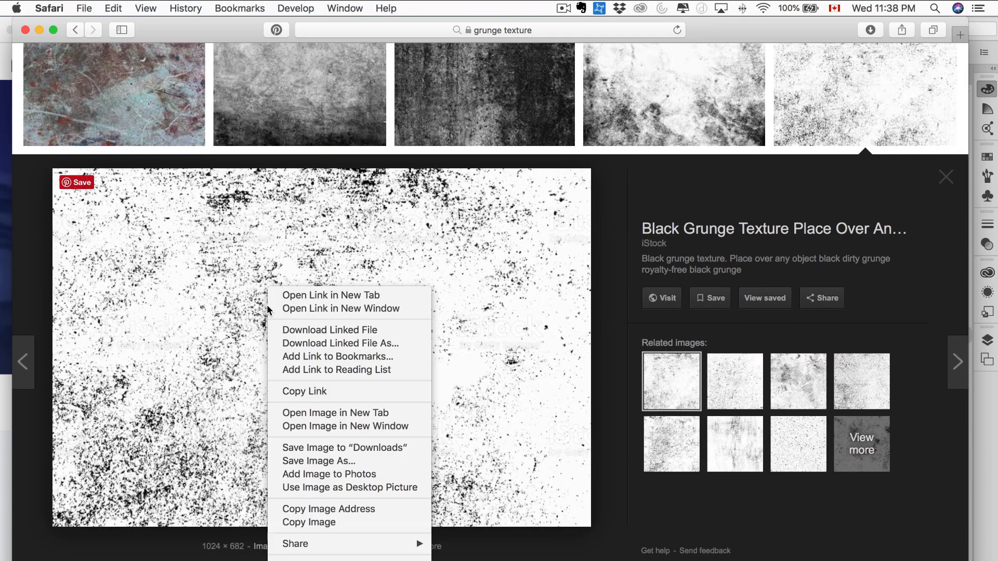
{"action": "left_click", "coordinate": [335, 522]}
Switch to Photoshop, paste the grunge texture above the badge group and scale it up to cover the canvas width.
{"action": "key", "text": "super+Tab"}
{"action": "key", "text": "super+v"}
{"action": "left_click", "coordinate": [613, 338]}
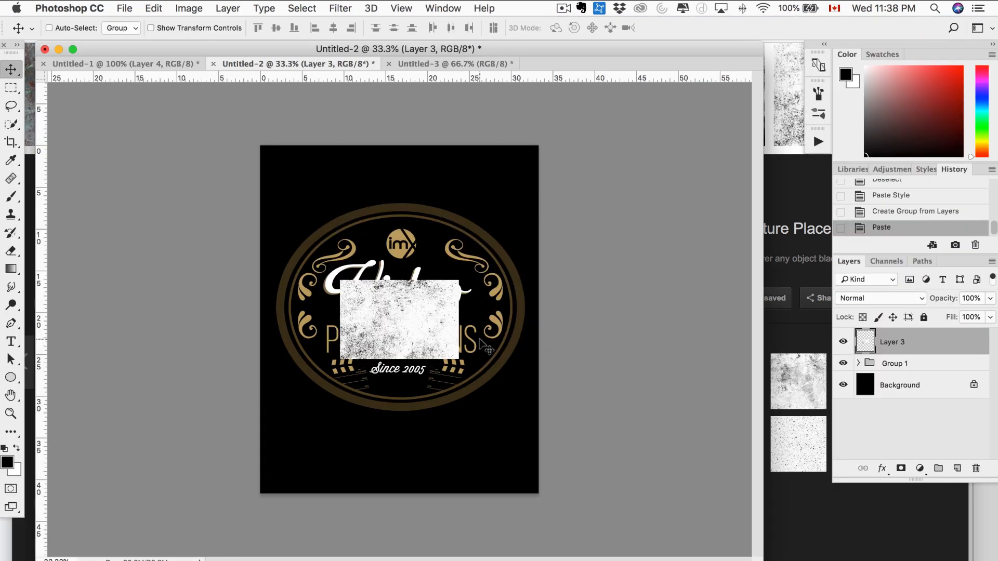
{"action": "key", "text": "super+t"}
{"action": "left_click_drag", "start_coordinate": [461, 279], "coordinate": [584, 163]}
{"action": "key", "text": "Return"}
Invert the grunge texture and merge it with a new black-filled layer placed directly beneath it.
{"action": "key", "text": "super"}
{"action": "key", "text": "super+i"}
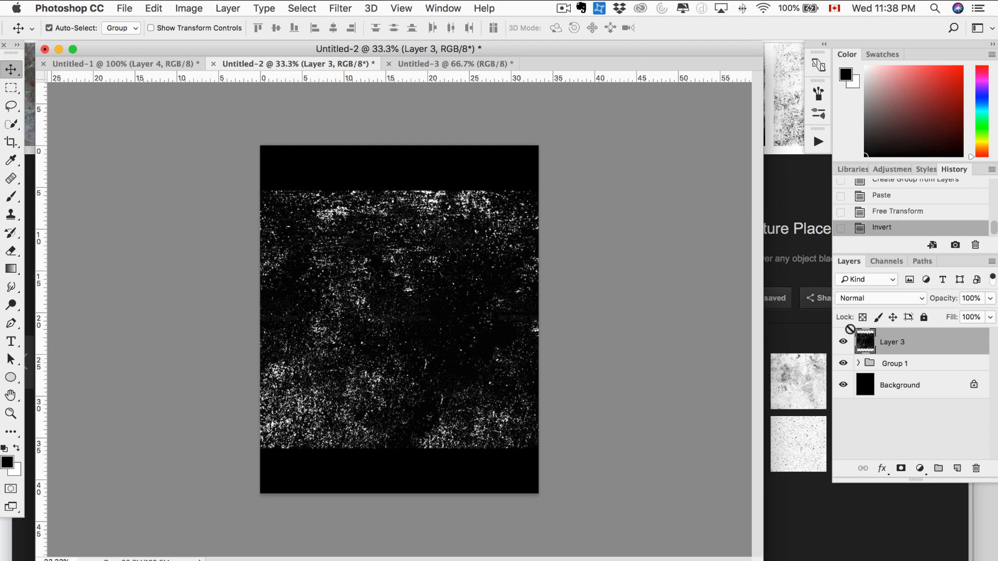
{"action": "left_click", "coordinate": [955, 476]}
{"action": "left_click_drag", "start_coordinate": [890, 356], "coordinate": [911, 375]}
{"action": "key", "text": "alt+BackSpace"}
{"action": "left_click", "coordinate": [910, 354], "text": "shift"}
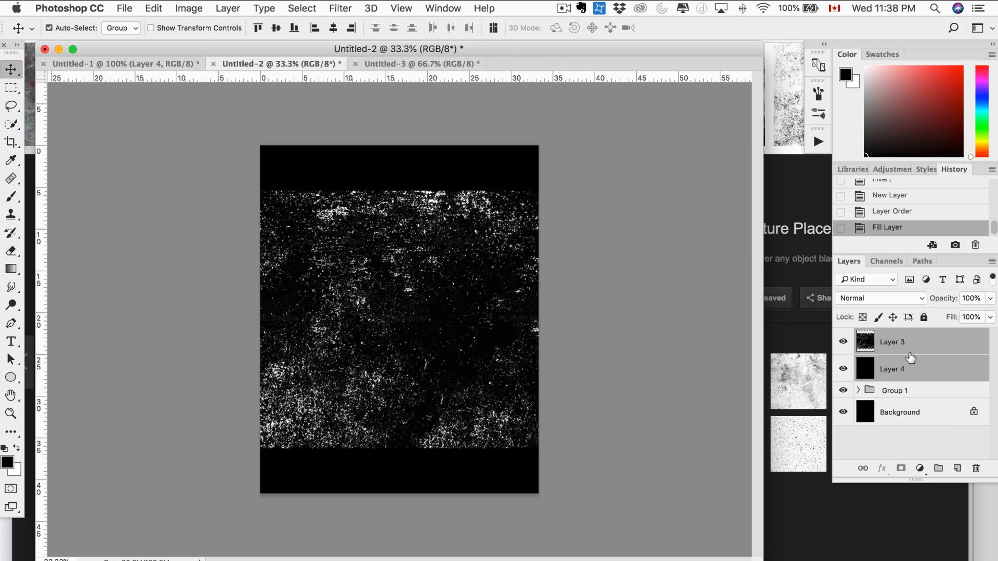
{"action": "key", "text": "super+e"}
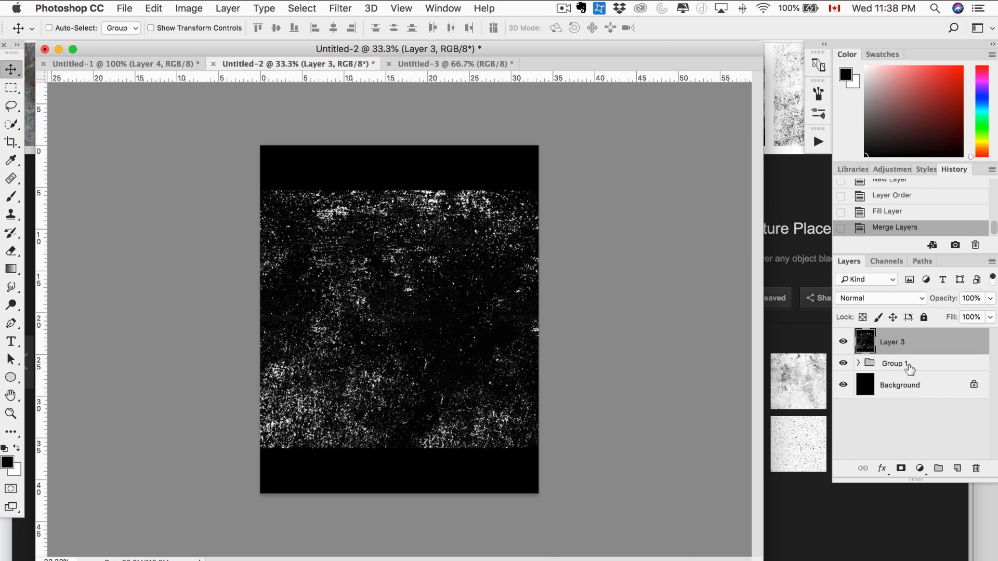
Invert the merged texture back to black on white, copy the whole canvas and hide the texture layer.
{"action": "key", "text": "super+i"}
{"action": "key", "text": "super+a"}
{"action": "key", "text": "super+c"}
{"action": "left_click", "coordinate": [843, 341]}
Add a layer mask to Group 1, paste the copied grunge texture into it and deselect.
{"action": "left_click", "coordinate": [890, 370]}
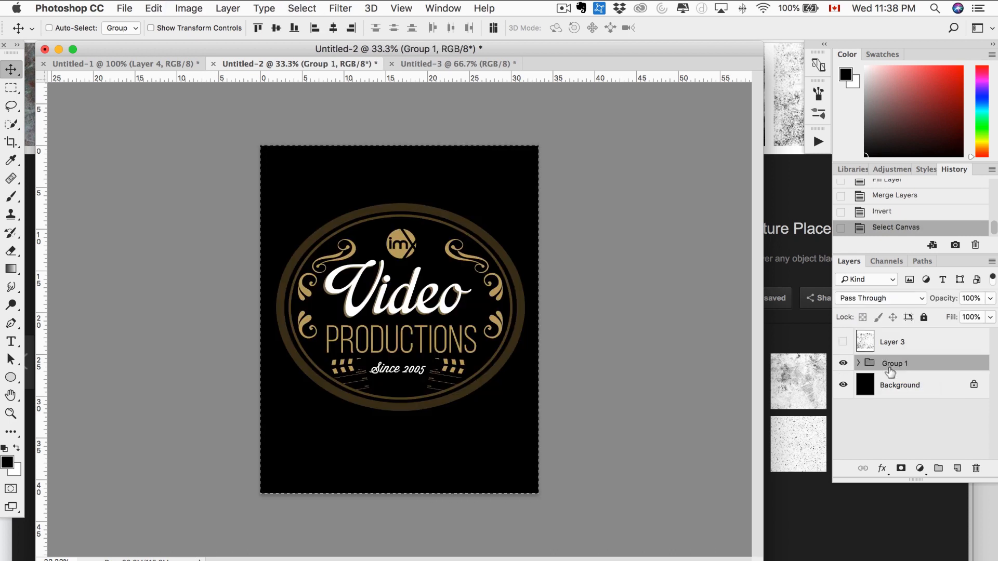
{"action": "left_click", "coordinate": [900, 470]}
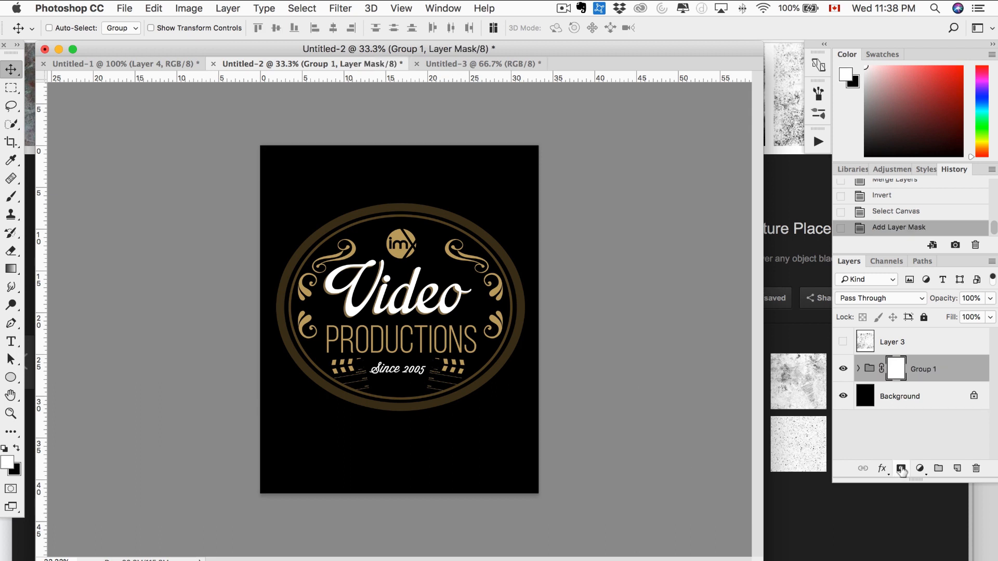
{"action": "left_click", "coordinate": [895, 375], "text": "alt"}
{"action": "key", "text": "super+v"}
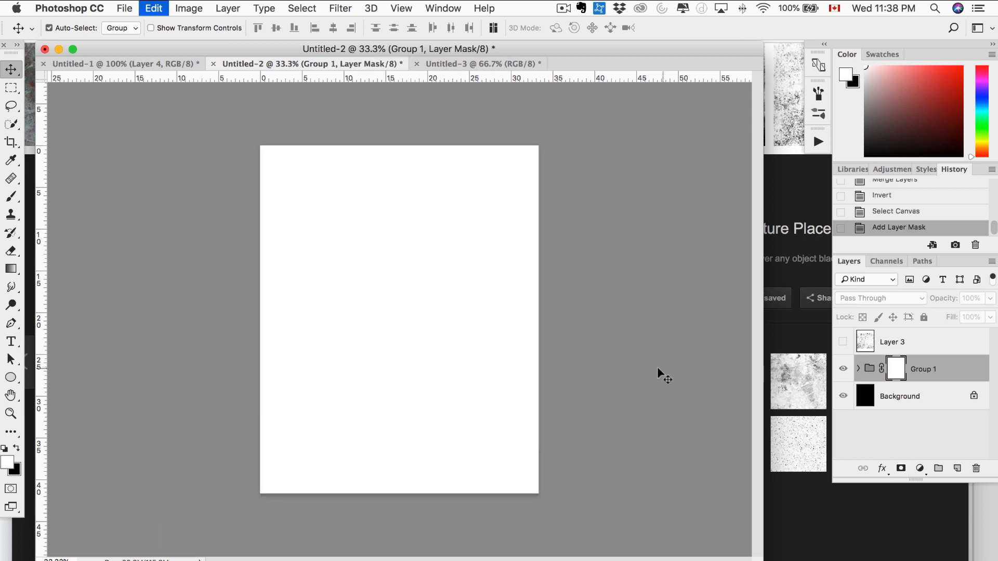
{"action": "left_click", "coordinate": [873, 368]}
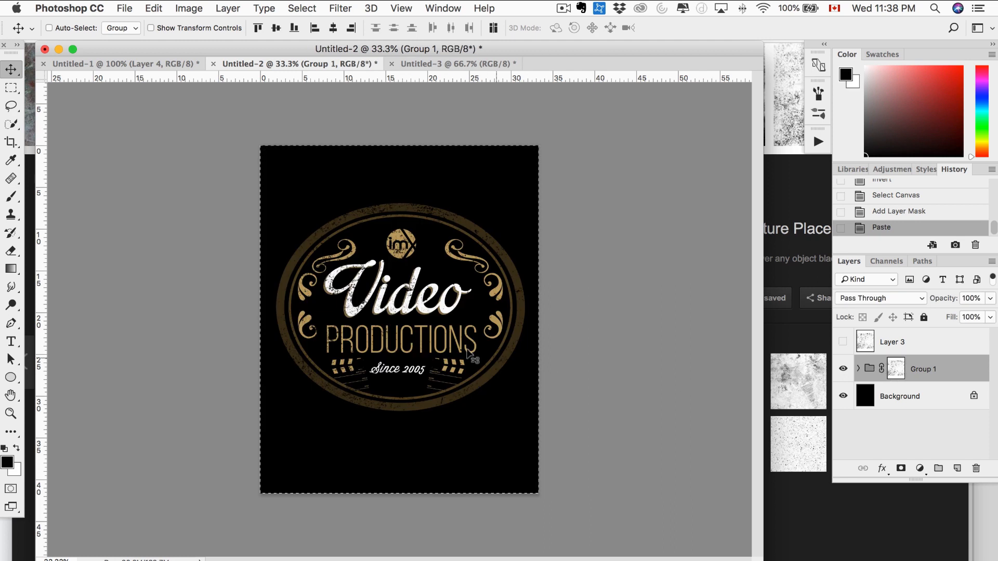
{"action": "key", "text": "super+d"}
Open Curves on Group 1's layer mask and shape a steep S-curve to raise the contrast of the distressed texture.
{"action": "key", "text": "super+equal"}
{"action": "key", "text": "super+equal"}
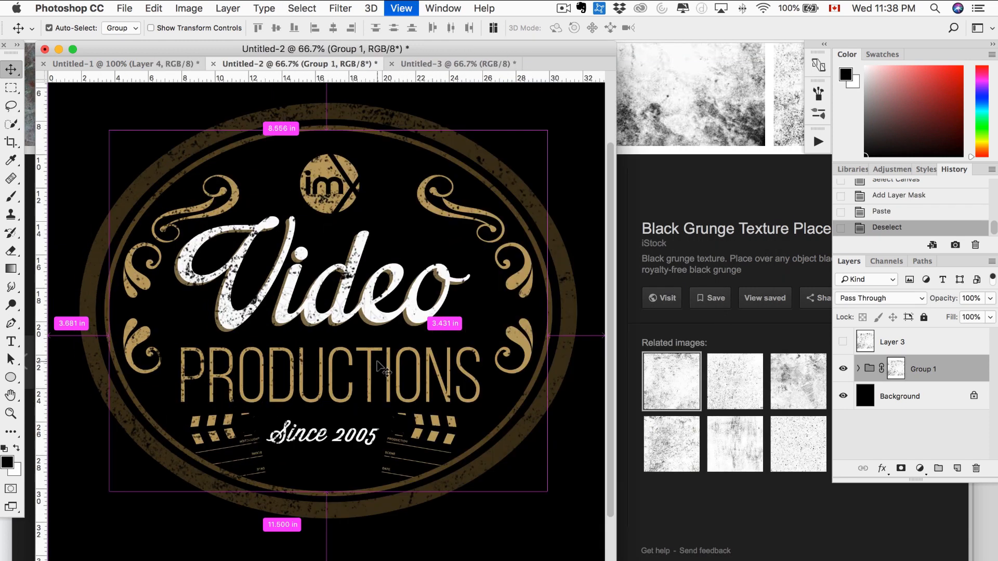
{"action": "key", "text": "super+equal"}
{"action": "scroll", "coordinate": [378, 366], "scroll_direction": "down", "scroll_amount": 3}
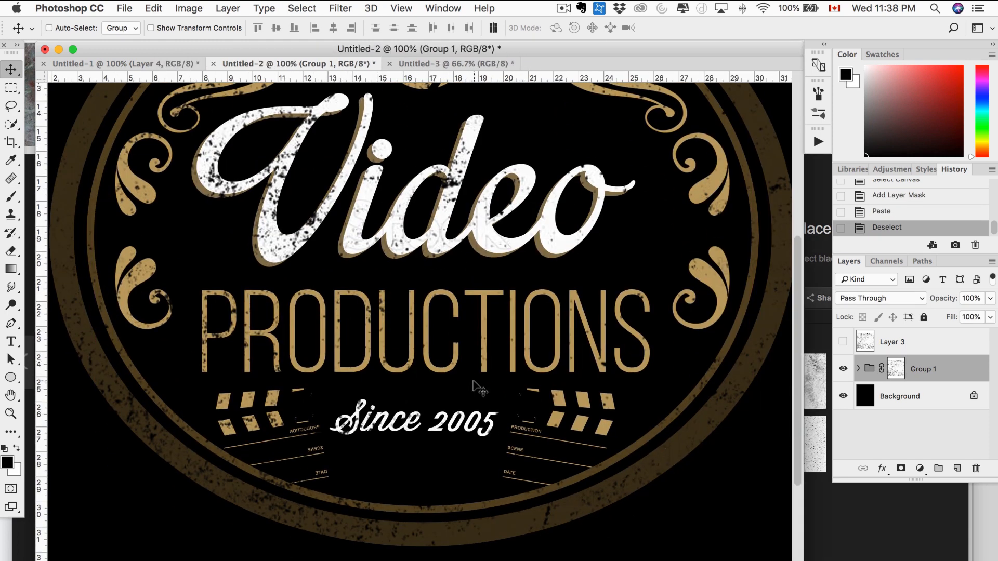
{"action": "scroll", "coordinate": [475, 387], "scroll_direction": "up", "scroll_amount": 5}
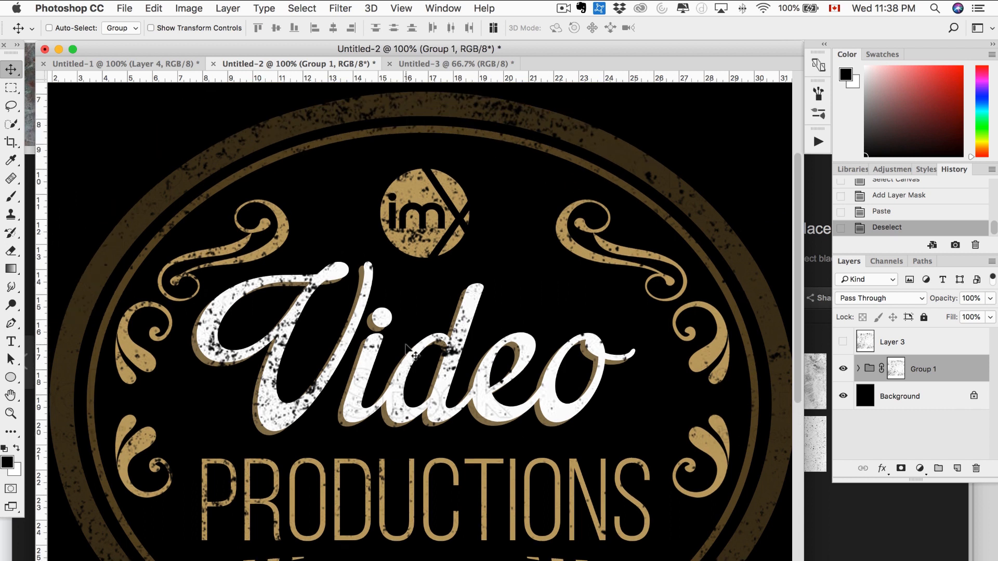
{"action": "scroll", "coordinate": [410, 351], "scroll_direction": "down", "scroll_amount": 3}
{"action": "left_click", "coordinate": [895, 369]}
{"action": "key", "text": "super+m"}
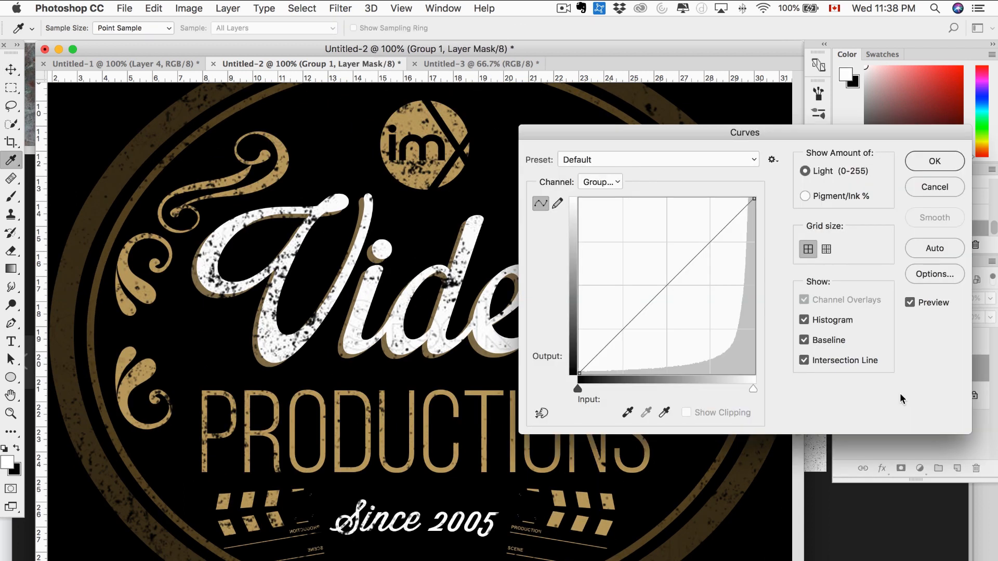
{"action": "left_click_drag", "start_coordinate": [626, 354], "coordinate": [639, 352]}
{"action": "left_click_drag", "start_coordinate": [701, 266], "coordinate": [664, 241]}
{"action": "left_click_drag", "start_coordinate": [637, 347], "coordinate": [624, 347]}
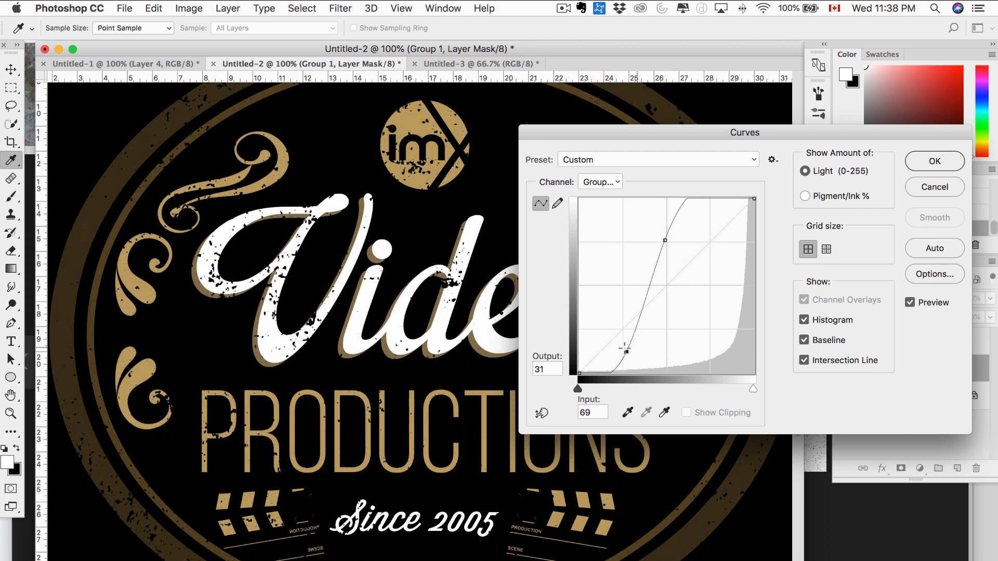
Reshape the mask's curve by shifting its upper point toward the highlights and pulling the midtones down to strengthen the distressing.
{"action": "left_click_drag", "start_coordinate": [666, 241], "coordinate": [702, 238]}
{"action": "left_click_drag", "start_coordinate": [627, 351], "coordinate": [704, 347]}
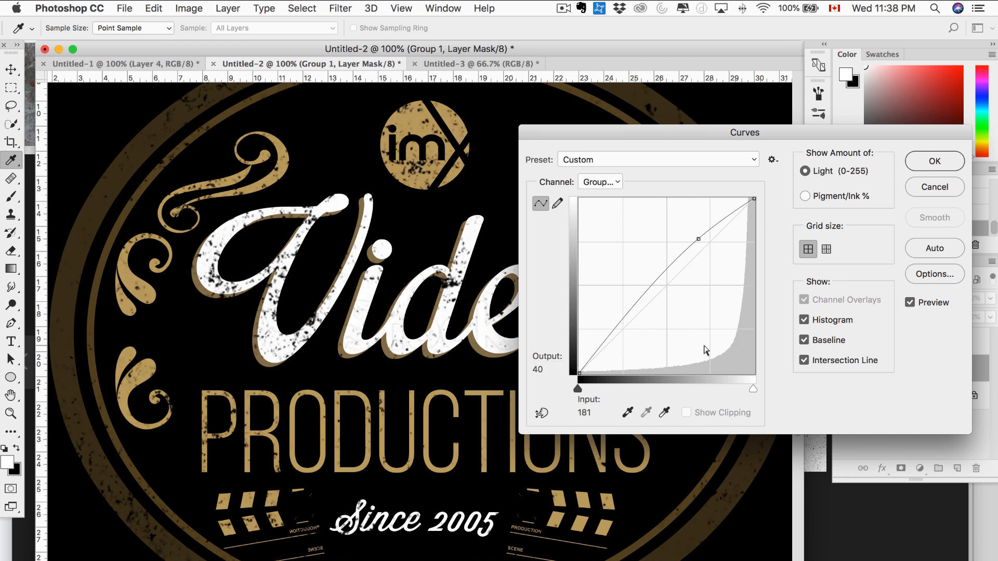
{"action": "left_click_drag", "start_coordinate": [644, 327], "coordinate": [701, 355]}
{"action": "left_click_drag", "start_coordinate": [644, 324], "coordinate": [693, 338]}
{"action": "left_click_drag", "start_coordinate": [701, 238], "coordinate": [725, 238]}
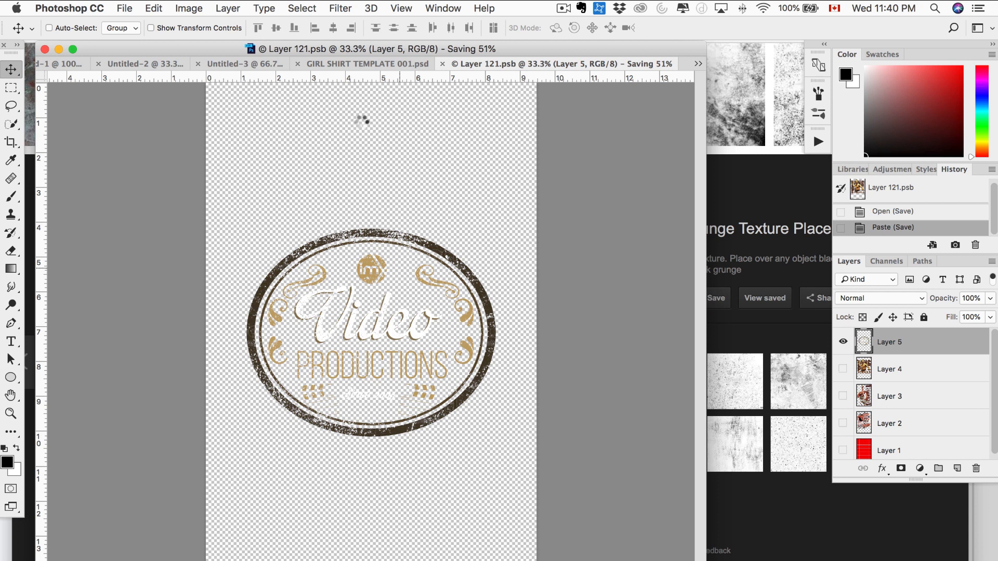
Scale the badge in Layer 121.psb up to the canvas width and move it higher, saving and closing the smart object.
{"action": "left_click", "coordinate": [376, 62]}
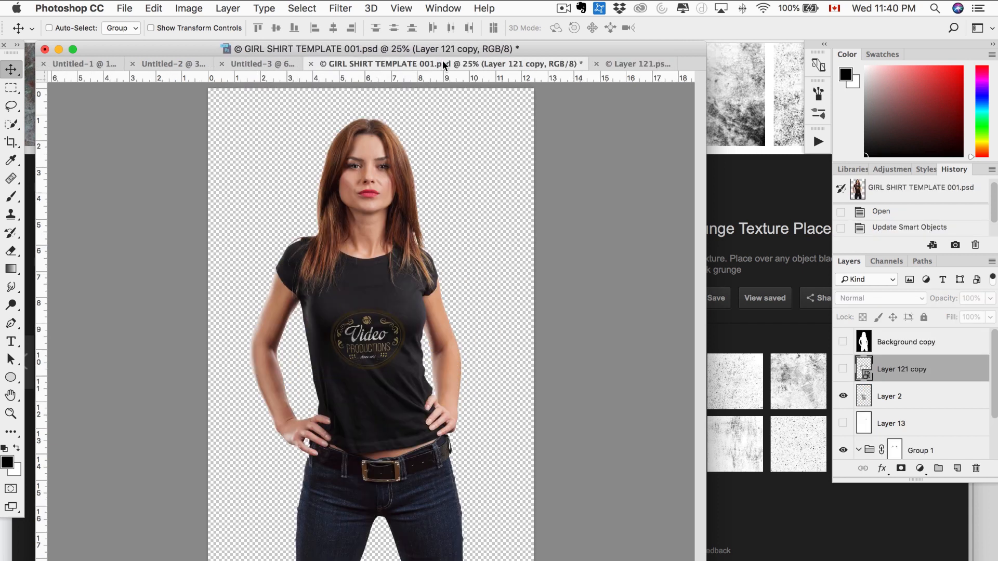
{"action": "left_click", "coordinate": [625, 64]}
{"action": "key", "text": "super+t"}
{"action": "left_click_drag", "start_coordinate": [496, 229], "coordinate": [534, 196]}
{"action": "left_click_drag", "start_coordinate": [389, 294], "coordinate": [393, 238]}
{"action": "key", "text": "Return"}
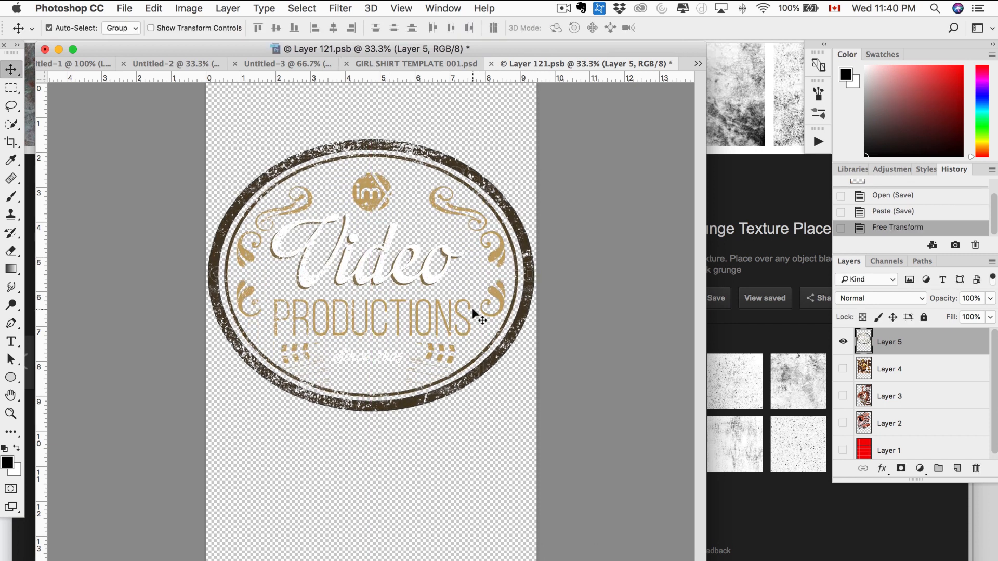
{"action": "key", "text": "super+s"}
{"action": "key", "text": "super+w"}
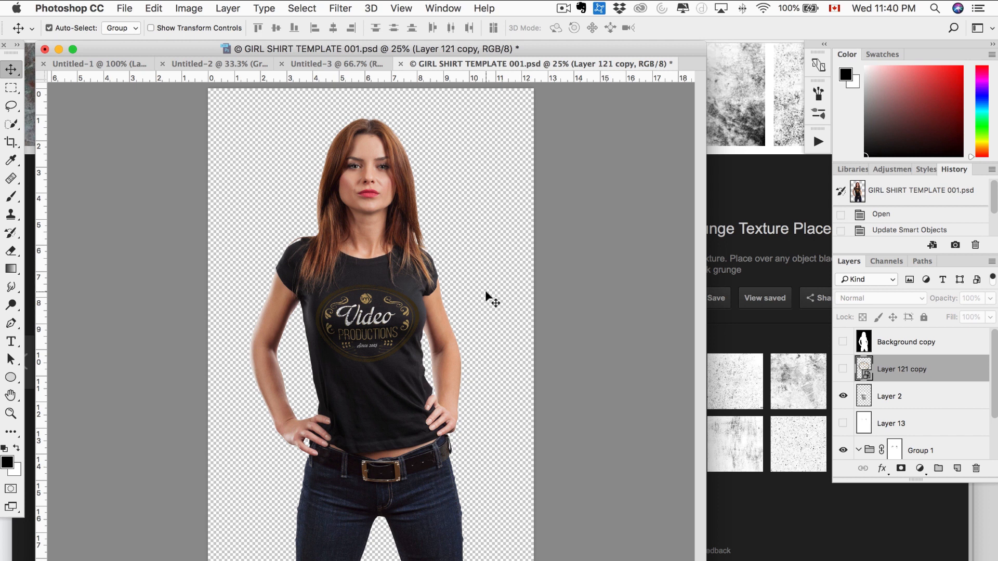
Examine the enlarged badge on the black T-shirt in GIRL SHIRT TEMPLATE 001.psd, both close up and at a wider view.
{"action": "key", "text": "super+equal"}
{"action": "key", "text": "super+equal"}
{"action": "key", "text": "super+equal"}
{"action": "scroll", "coordinate": [485, 291], "scroll_direction": "up", "scroll_amount": 3}
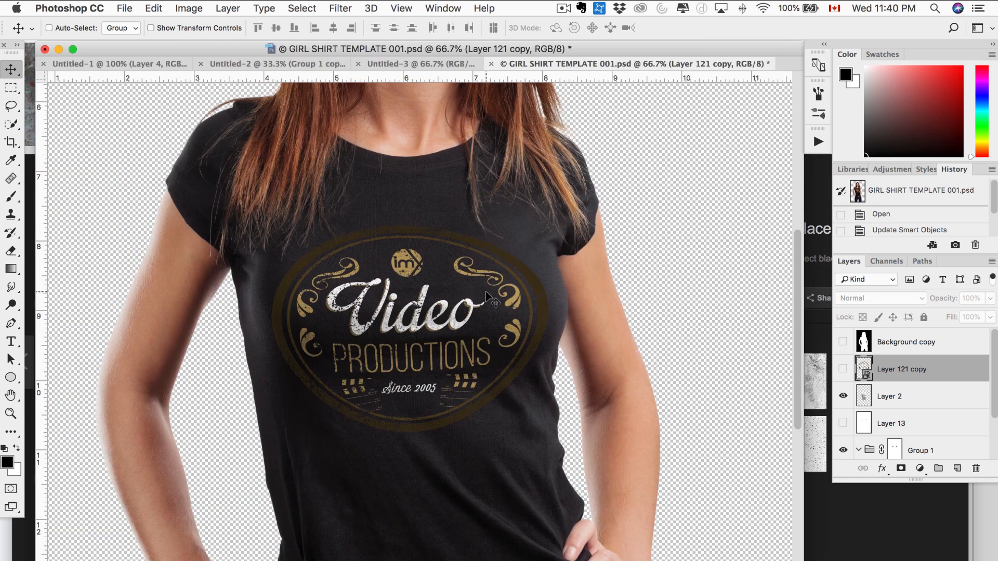
{"action": "key", "text": "super+minus"}
{"action": "scroll", "coordinate": [485, 293], "scroll_direction": "up", "scroll_amount": 5}
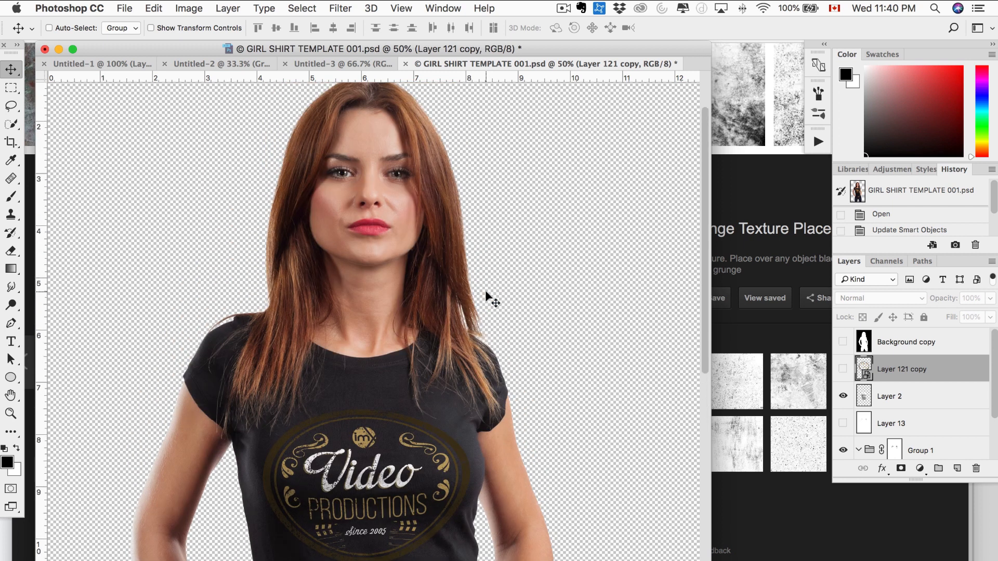
{"action": "key", "text": "super+minus"}
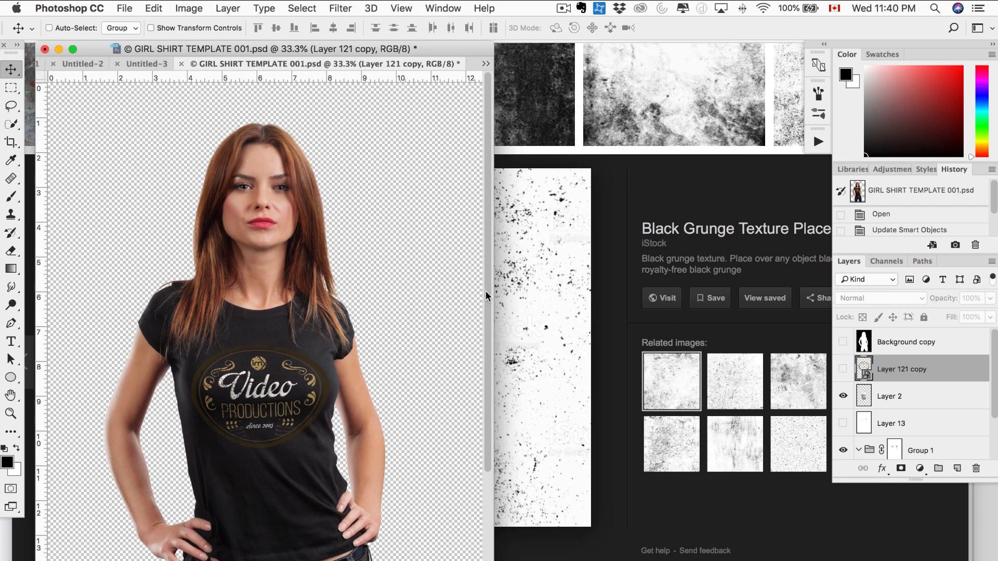